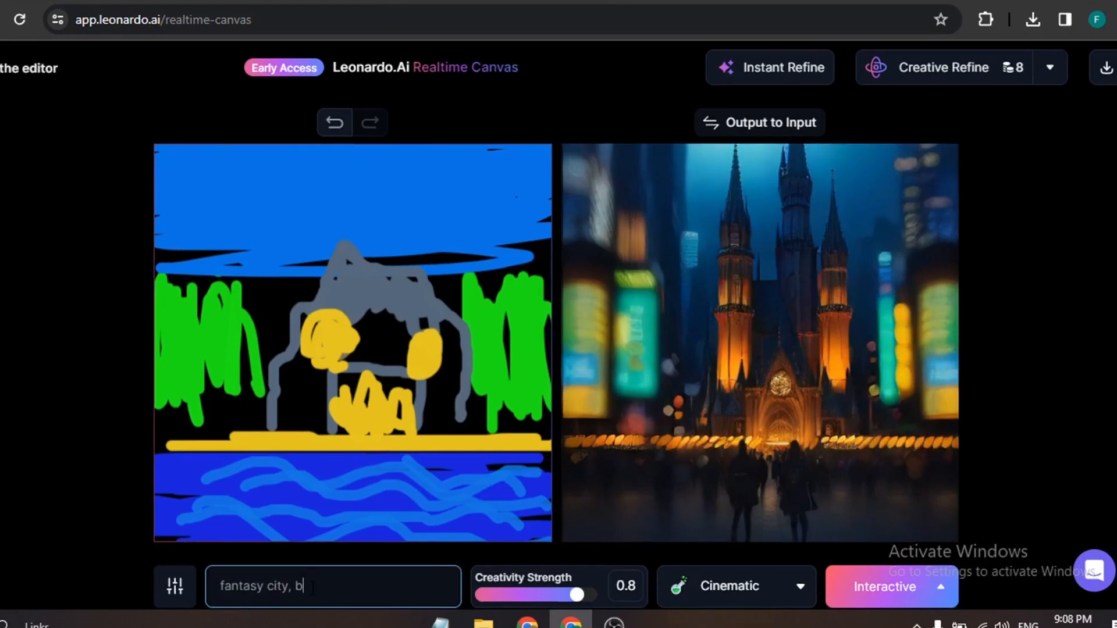
Switch the style to Concept Art and lower the Creativity Strength to 0.7.
click(733, 587)
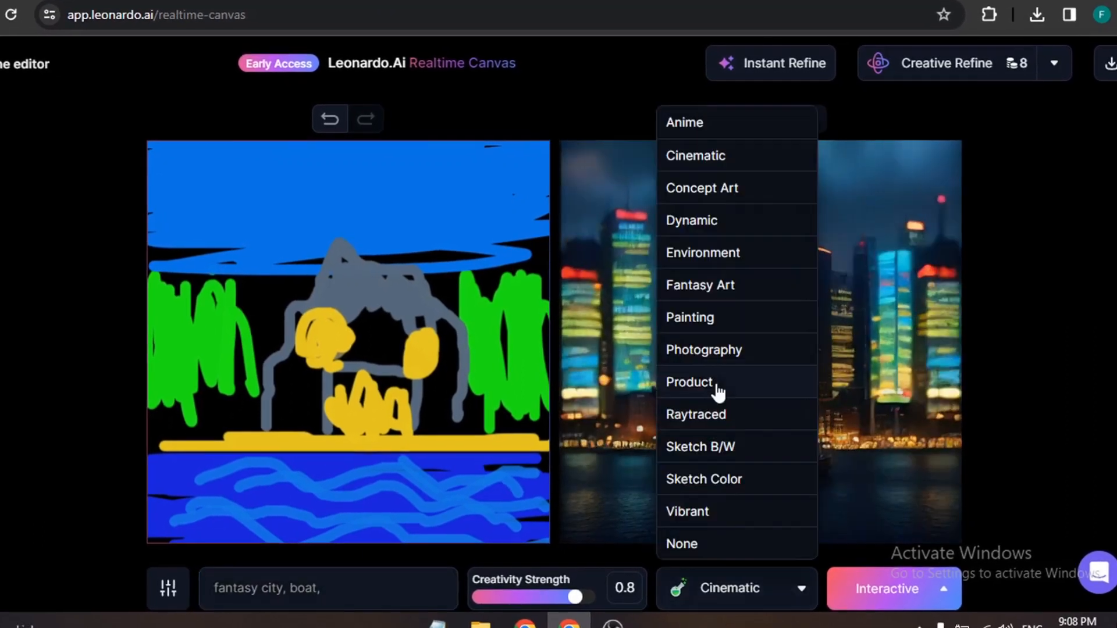
click(717, 386)
click(764, 599)
click(702, 188)
click(12, 571)
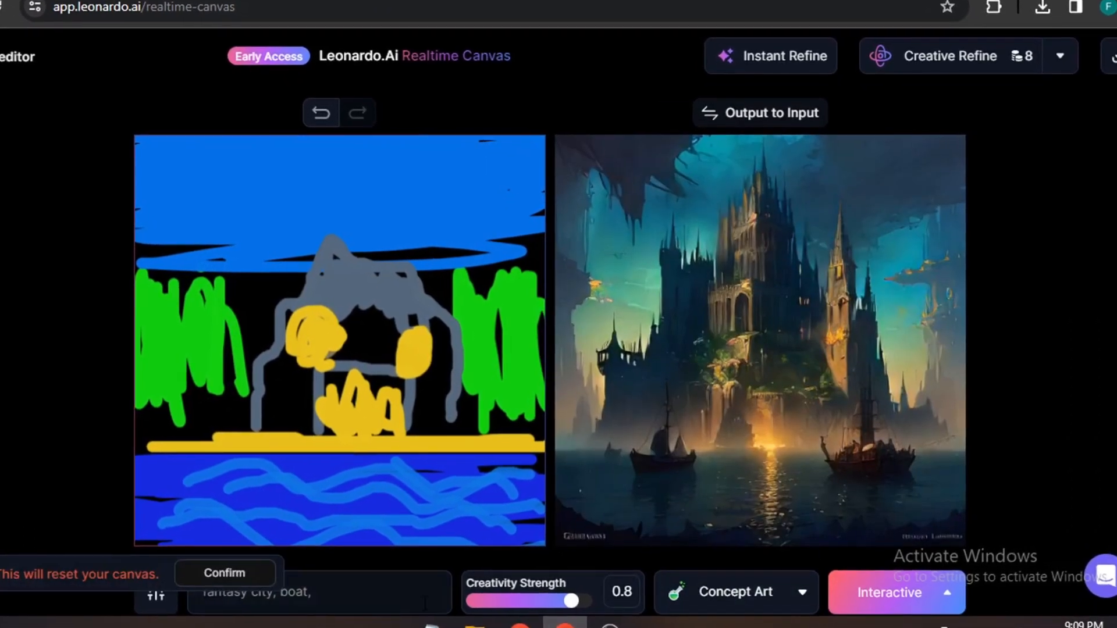
drag(572, 599, 547, 604)
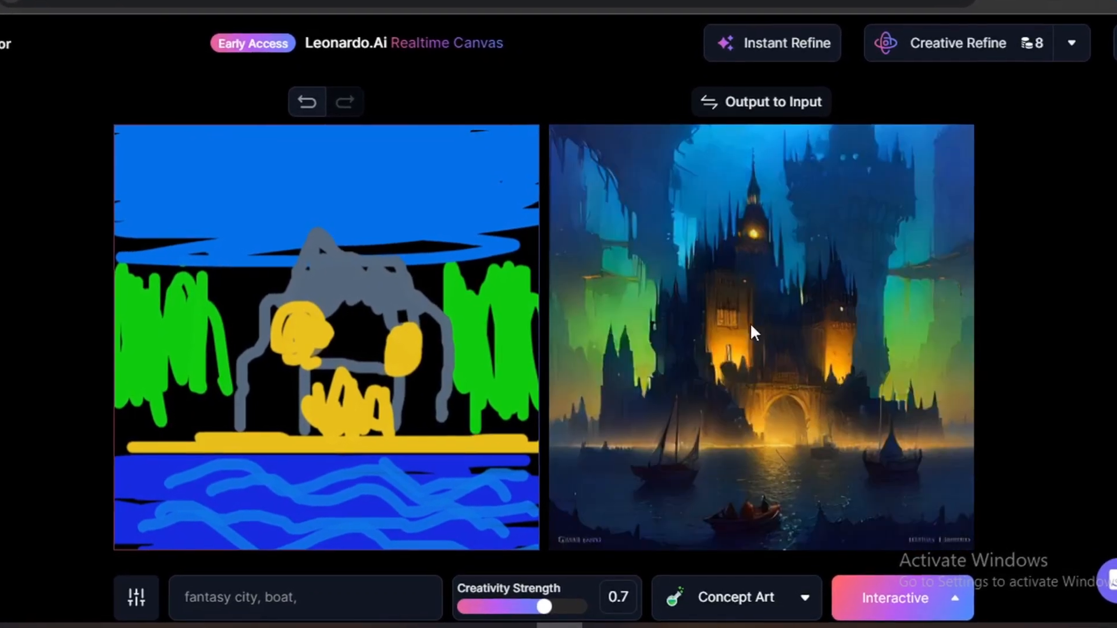
Leave the current canvas and open a new, blank Realtime Canvas from the home page.
click(761, 104)
click(2, 326)
mouse_move(383, 528)
mouse_down()
mouse_move(489, 530)
mouse_move(505, 504)
mouse_move(433, 335)
mouse_up()
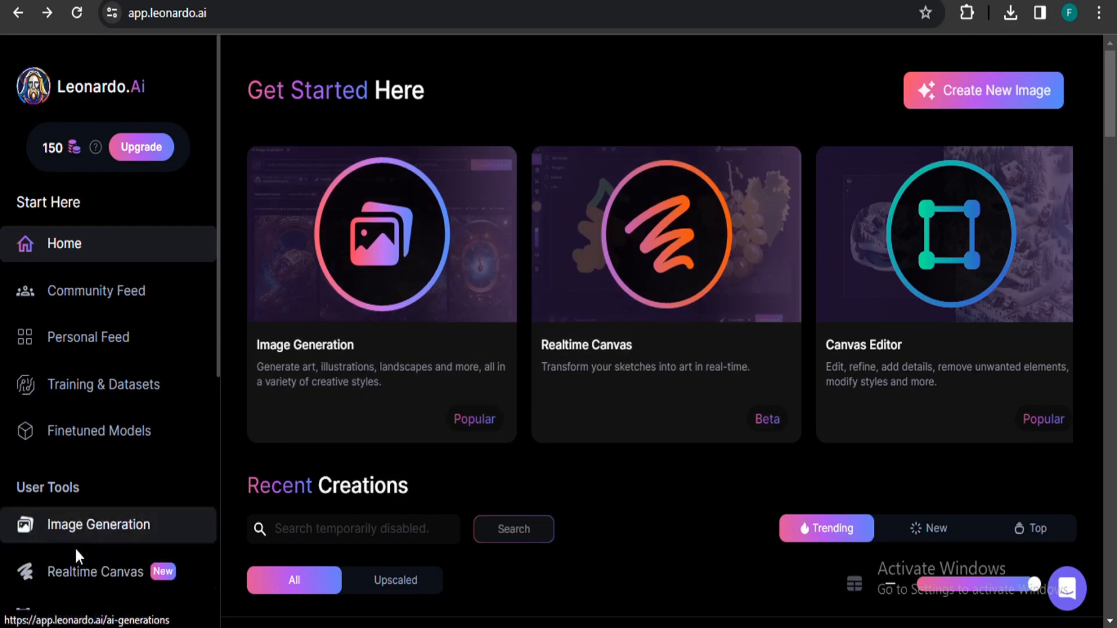
click(106, 577)
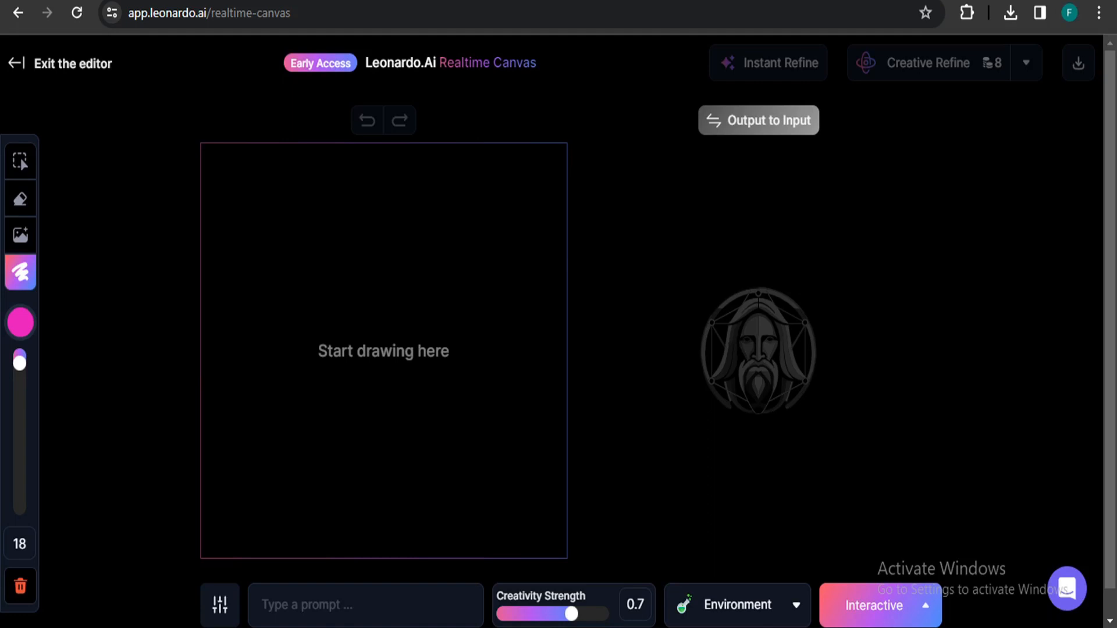
Scribble a large pink shape across the canvas, then erase most of it with the eraser.
mouse_move(306, 307)
mouse_down()
mouse_move(449, 273)
mouse_move(354, 399)
mouse_move(349, 331)
mouse_move(440, 362)
mouse_move(314, 389)
mouse_up()
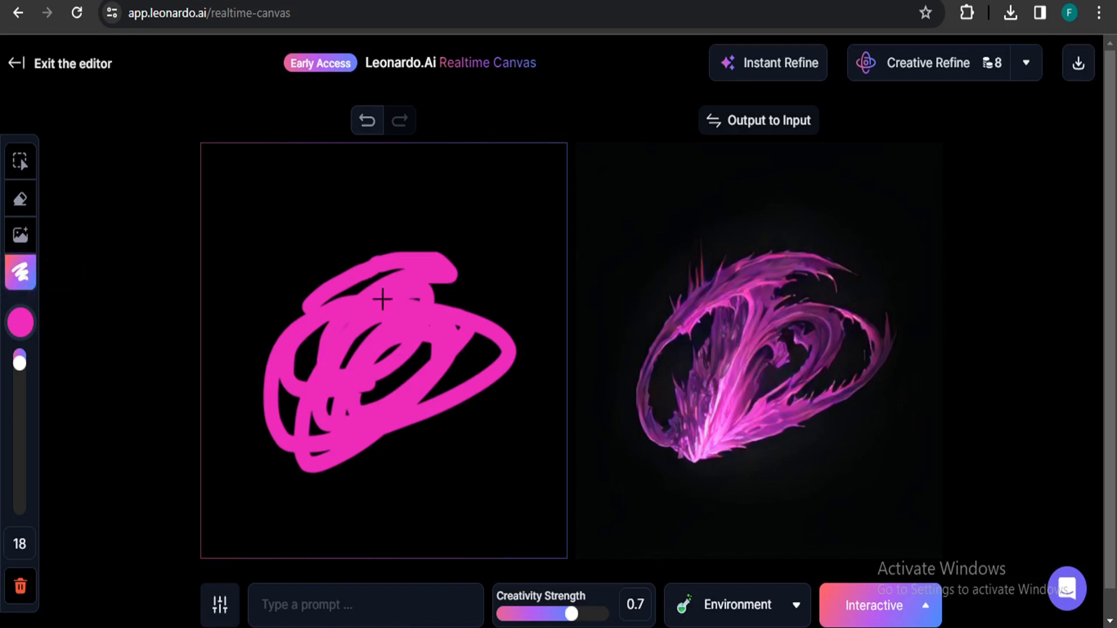
click(22, 325)
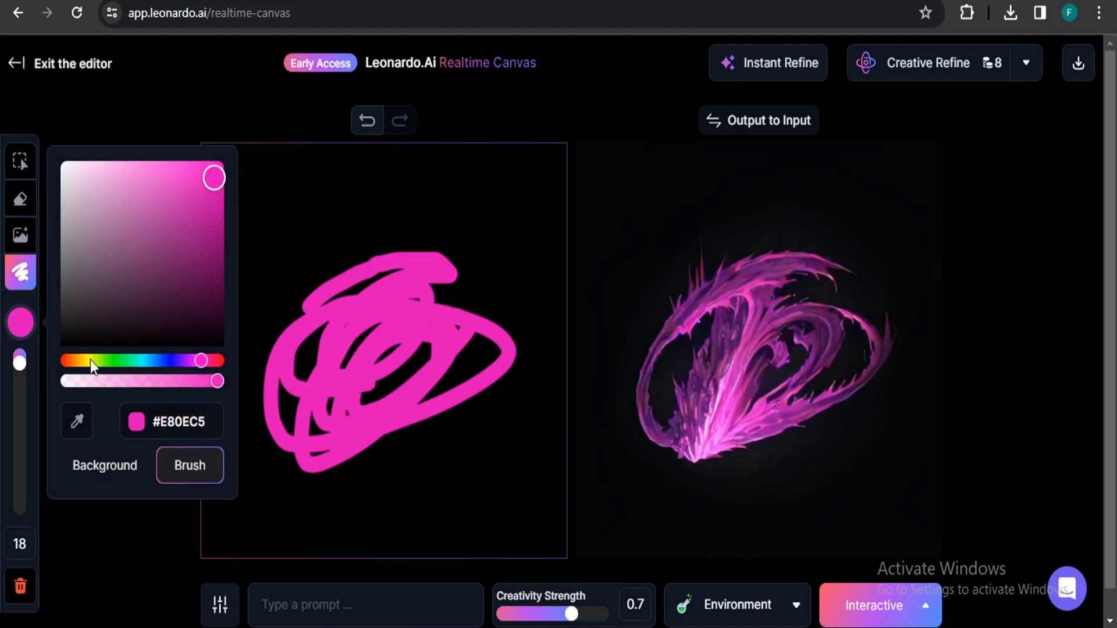
click(20, 325)
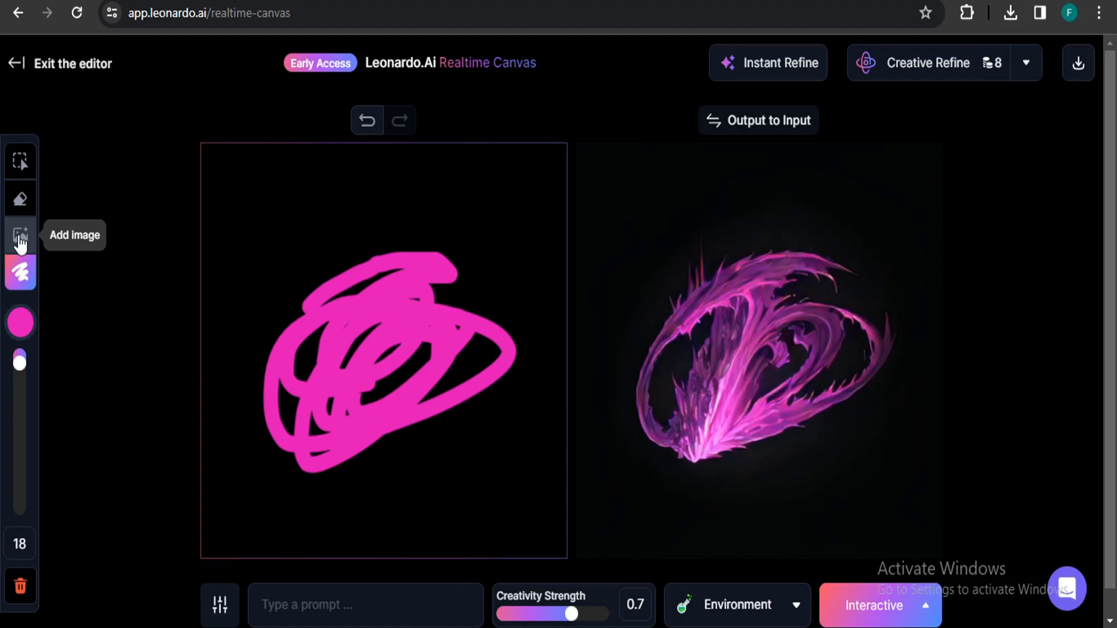
click(20, 197)
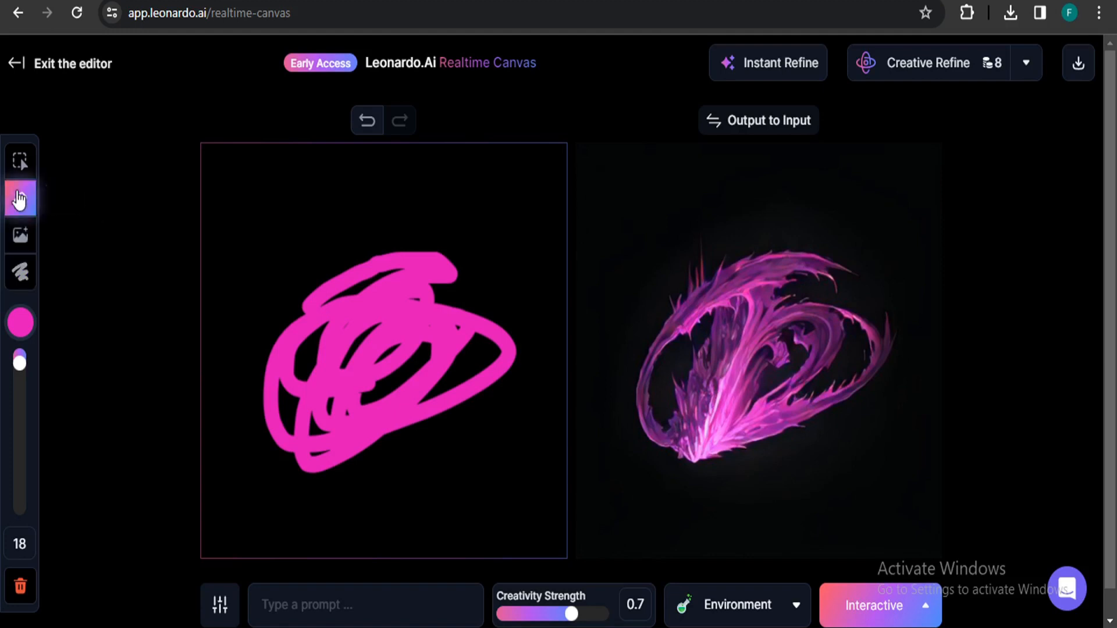
mouse_move(326, 343)
mouse_down()
mouse_move(381, 276)
mouse_move(447, 269)
mouse_move(266, 388)
mouse_move(348, 396)
mouse_move(314, 445)
mouse_move(494, 349)
mouse_move(433, 291)
mouse_move(502, 324)
mouse_move(326, 387)
mouse_move(138, 362)
mouse_up()
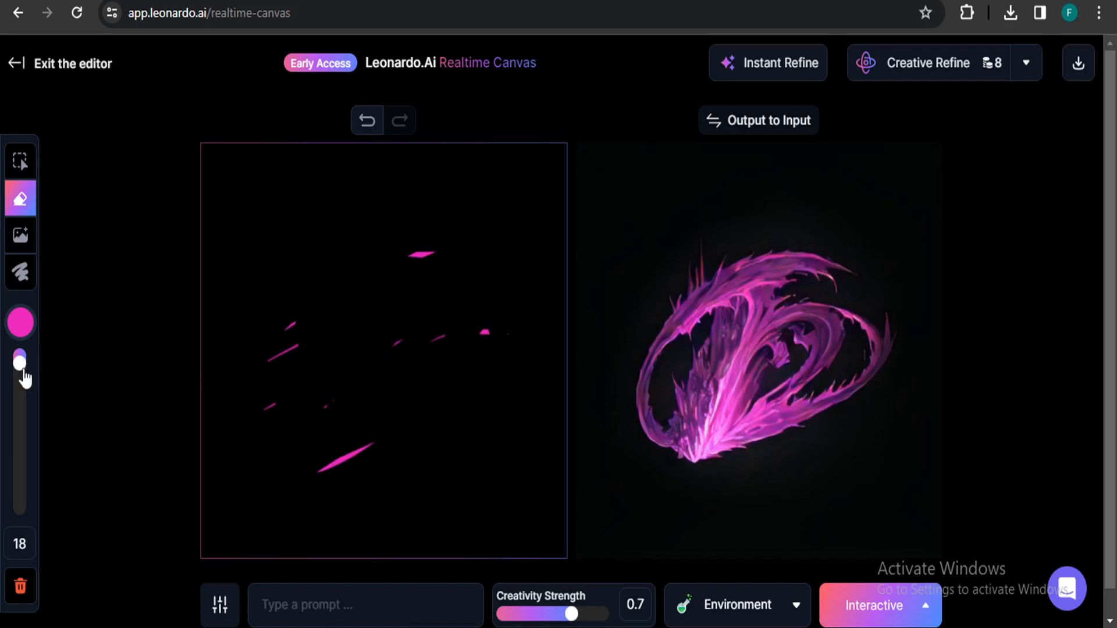
Set the brush to size 192 and blue, and paint over the entire canvas.
mouse_move(21, 368)
mouse_down()
mouse_move(20, 462)
mouse_move(21, 361)
mouse_move(21, 456)
mouse_move(32, 355)
mouse_move(28, 511)
mouse_up()
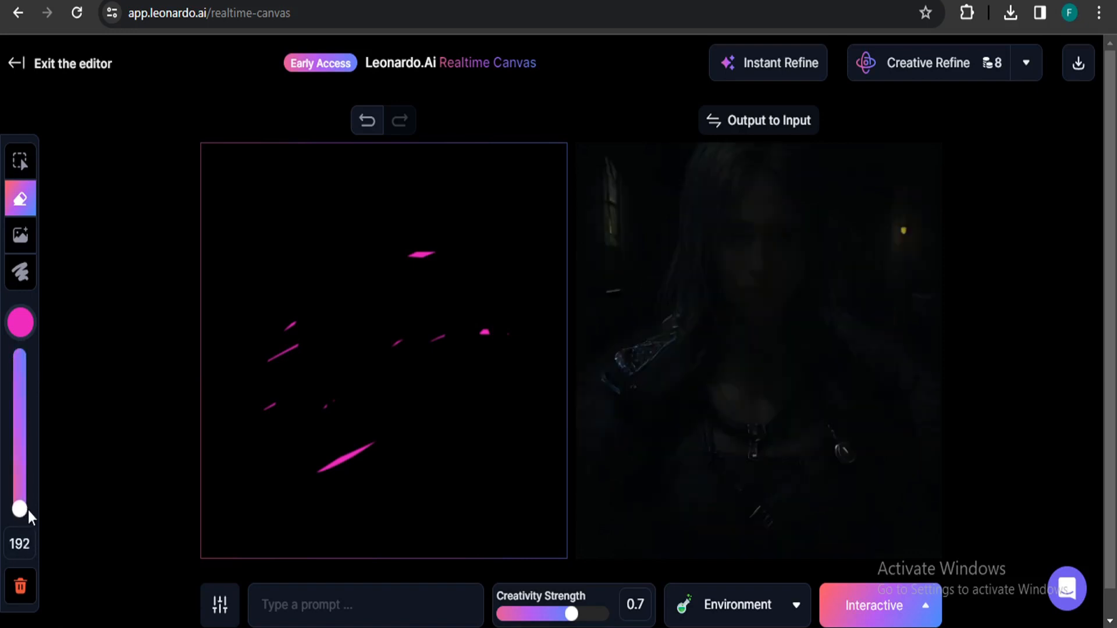
click(32, 327)
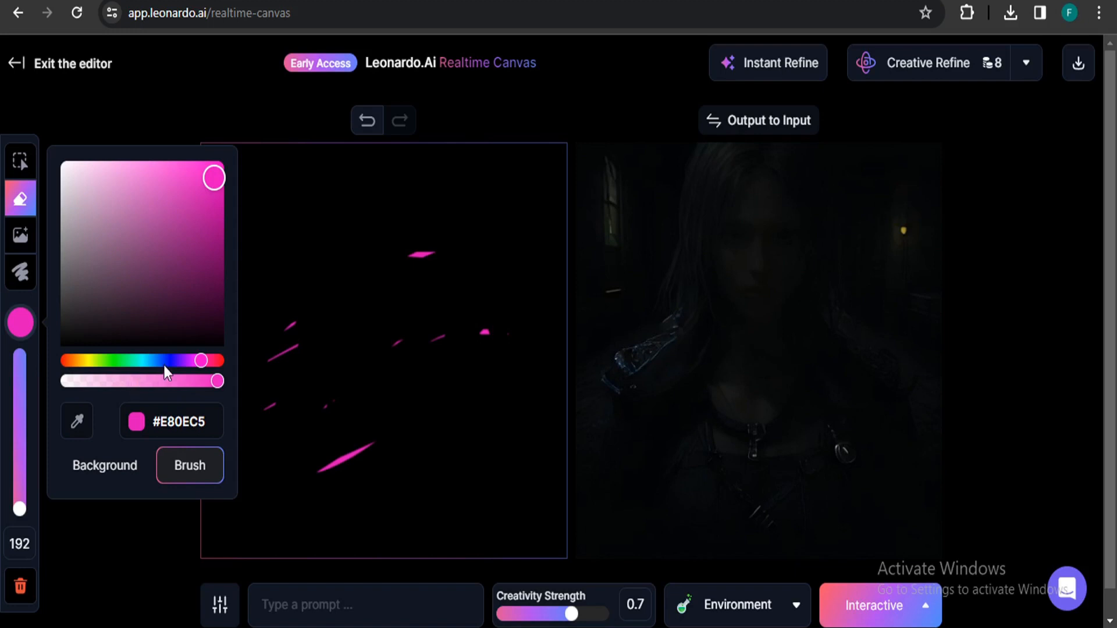
click(169, 362)
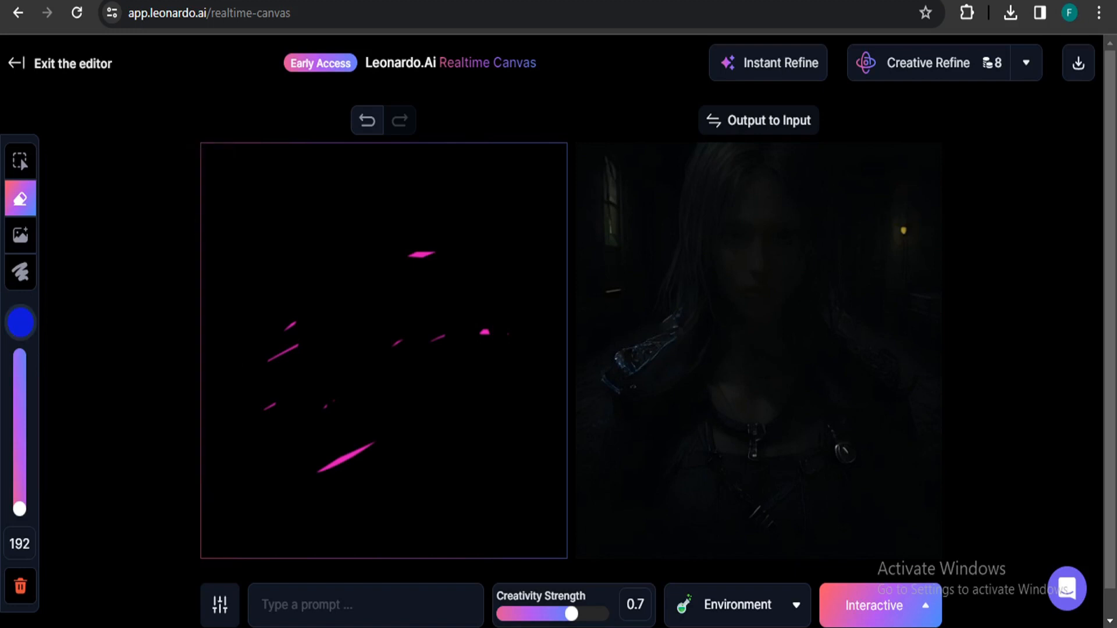
click(20, 271)
mouse_move(268, 175)
mouse_down()
mouse_move(192, 349)
mouse_move(232, 424)
mouse_move(523, 440)
mouse_move(496, 526)
mouse_up()
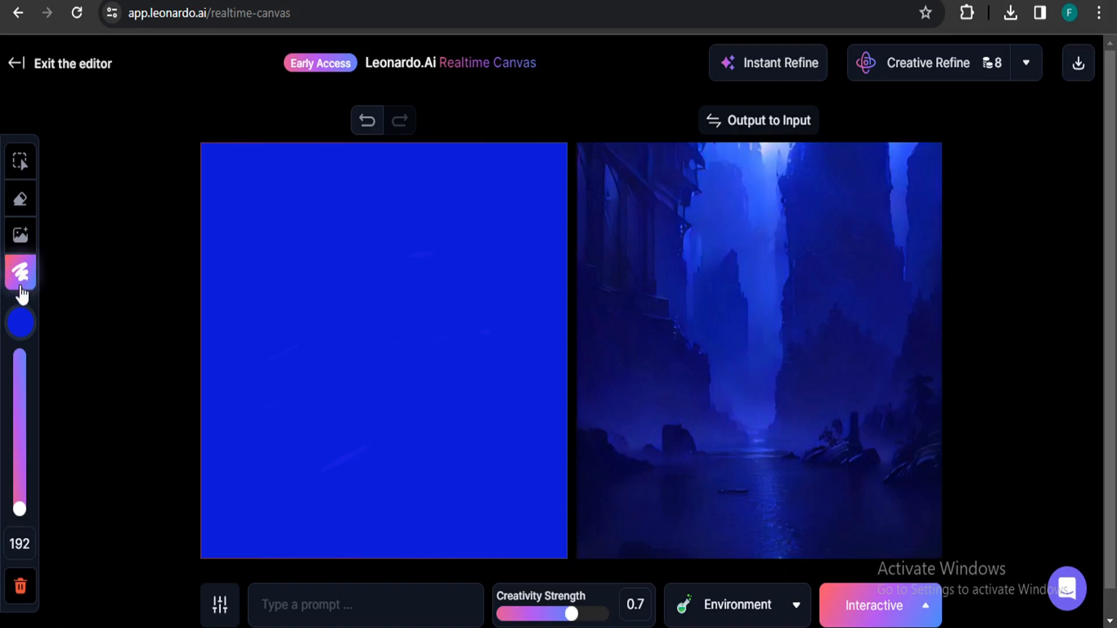
Switch the brush colour to green #0EE817 and paint a large oval in the upper left.
click(28, 334)
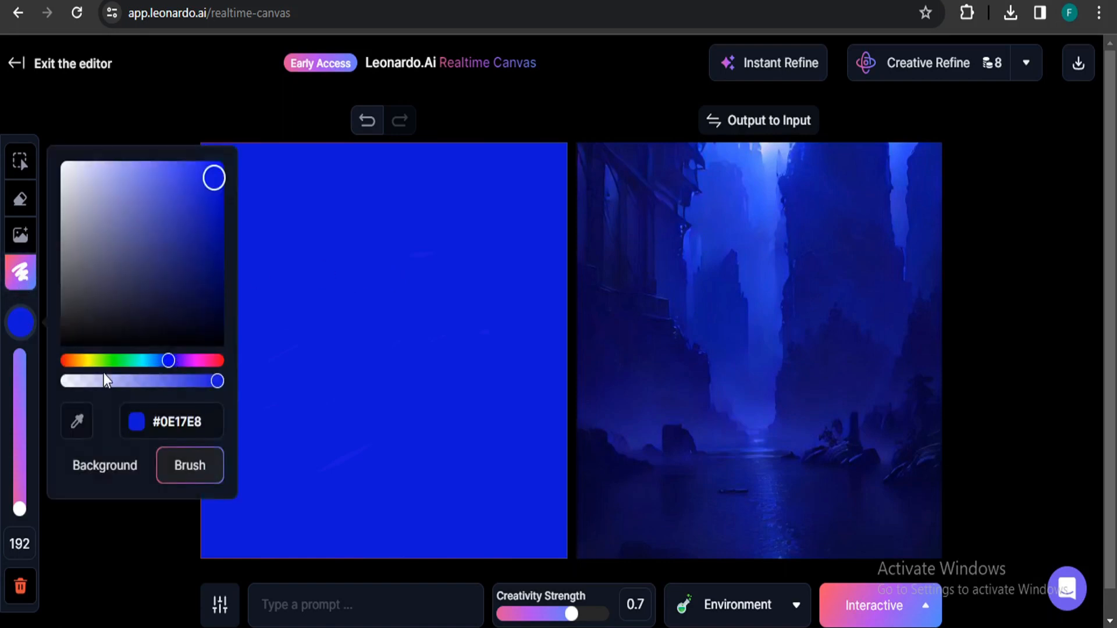
click(116, 361)
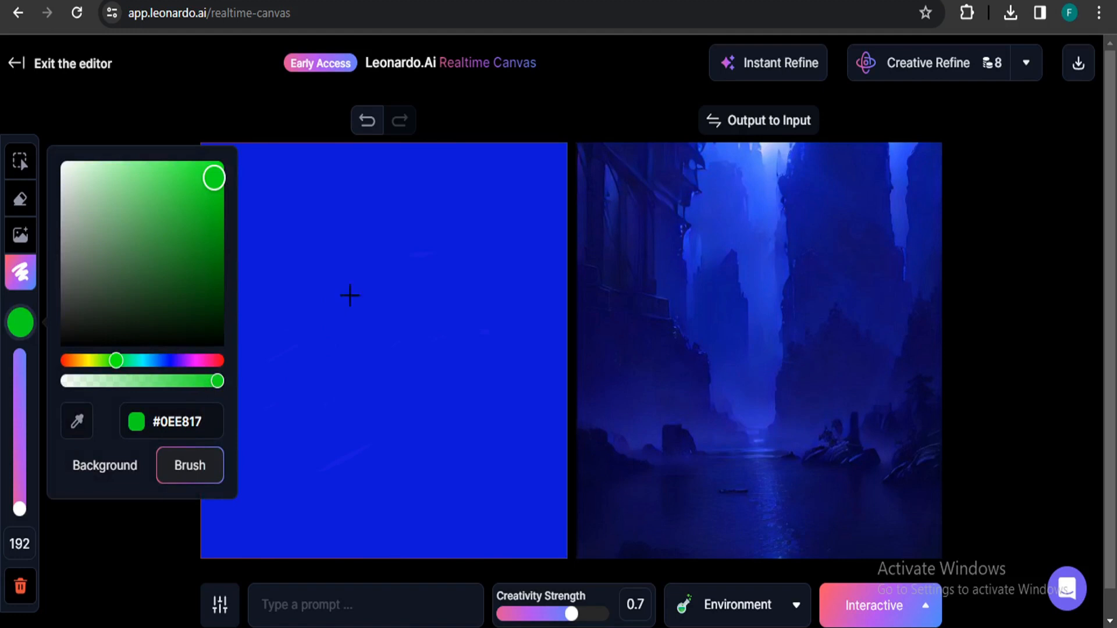
drag(364, 262, 335, 295)
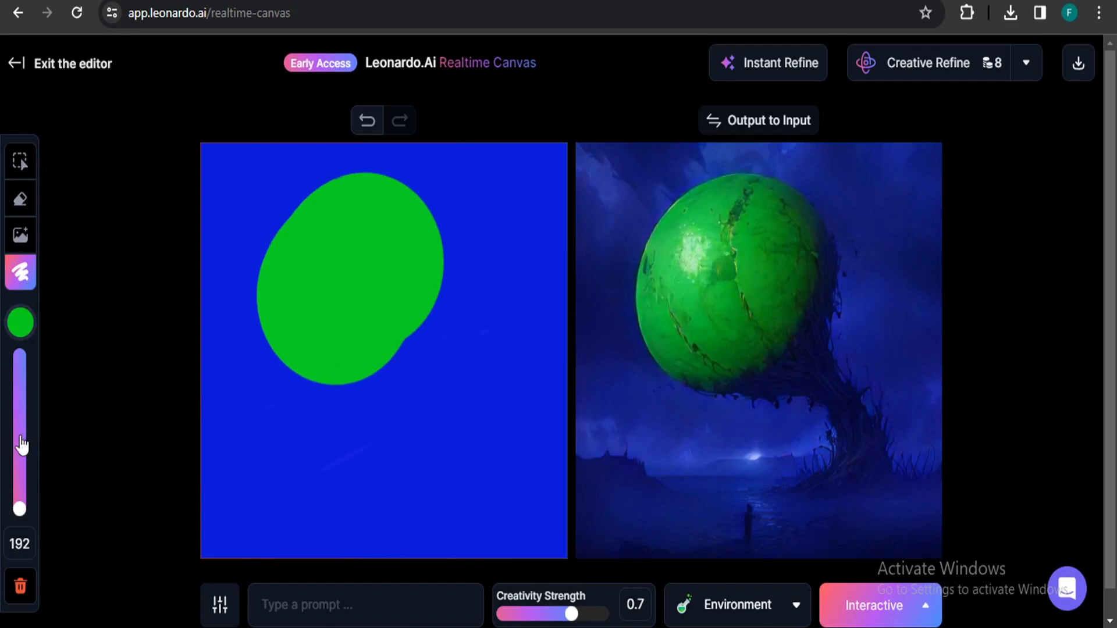
Switch the brush colour to blue #0E24E8 and paint over the green oval.
click(21, 321)
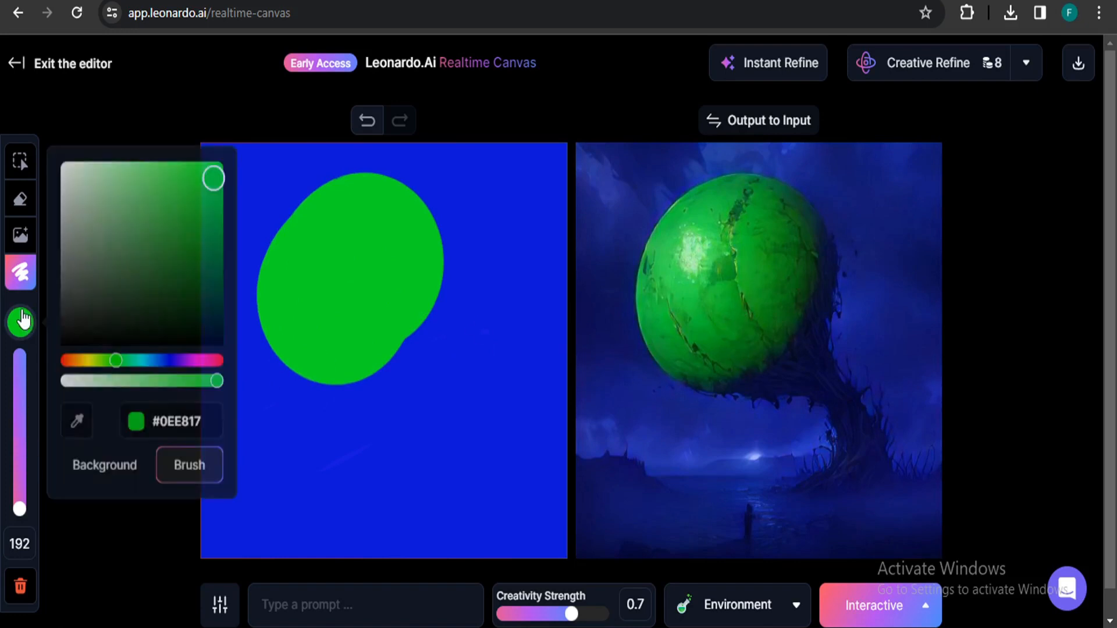
click(164, 360)
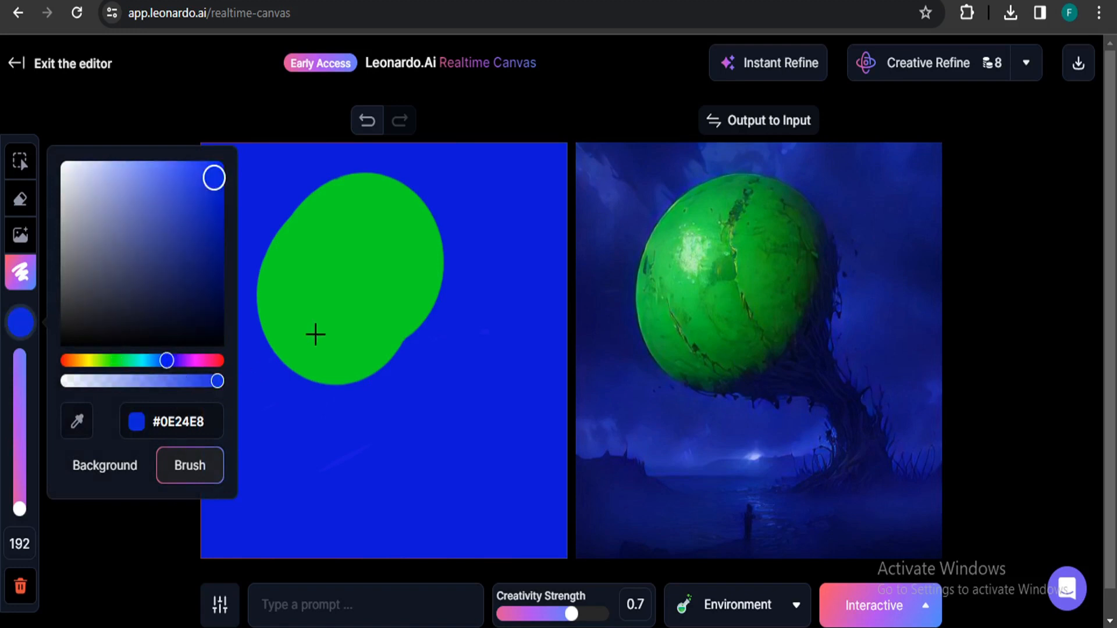
mouse_move(297, 354)
mouse_down()
mouse_move(410, 264)
mouse_move(230, 235)
mouse_move(299, 381)
mouse_move(277, 449)
mouse_move(276, 553)
mouse_up()
Set the brush size to 28, switch to green, and paint a filled blob in the canvas centre.
drag(21, 464, 23, 343)
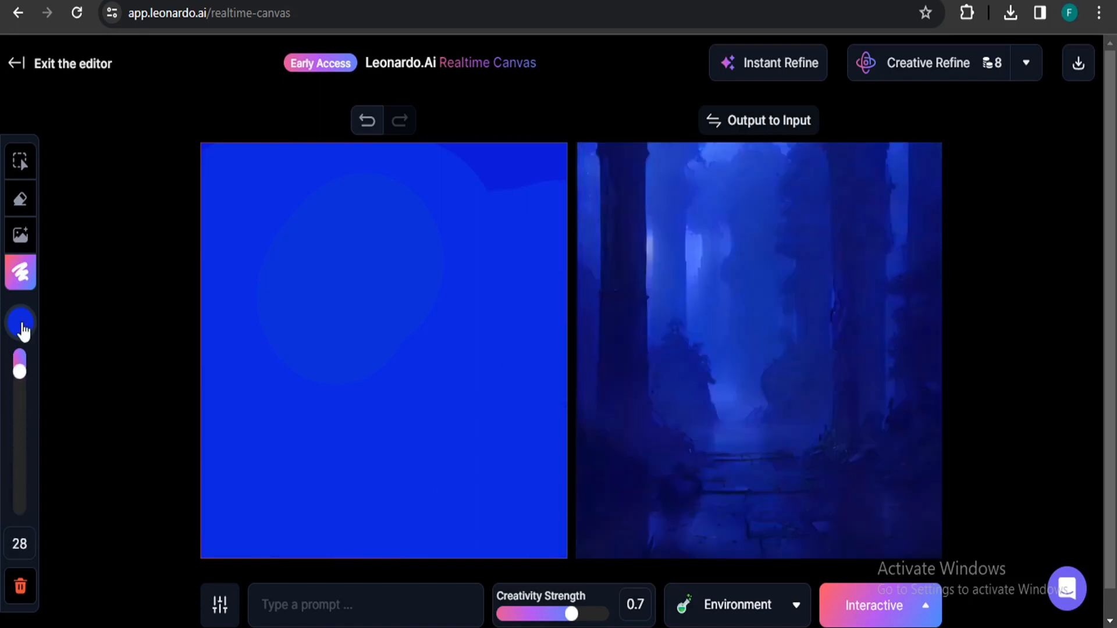
click(22, 337)
click(117, 359)
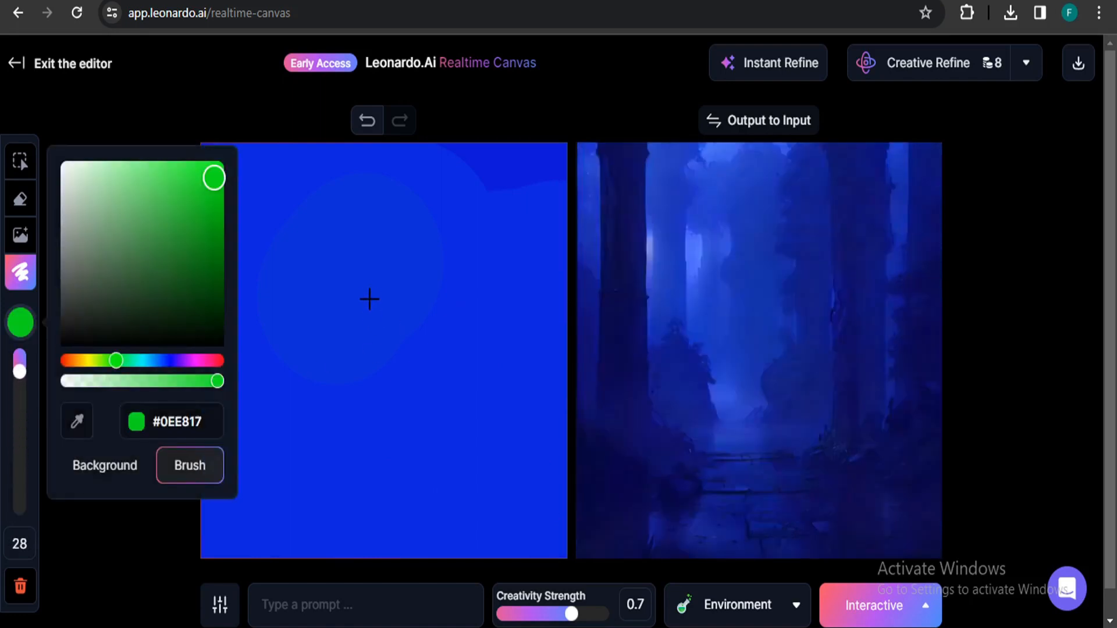
mouse_move(372, 265)
mouse_down()
mouse_move(346, 287)
mouse_move(331, 340)
mouse_move(351, 397)
mouse_move(431, 385)
mouse_move(460, 320)
mouse_move(455, 259)
mouse_move(388, 250)
mouse_move(318, 367)
mouse_move(332, 416)
mouse_move(427, 304)
mouse_move(365, 360)
mouse_move(421, 287)
mouse_move(391, 373)
mouse_move(336, 413)
mouse_move(389, 318)
mouse_move(437, 307)
mouse_move(437, 333)
mouse_move(390, 365)
mouse_move(361, 314)
mouse_move(400, 248)
mouse_move(421, 288)
mouse_move(324, 411)
mouse_move(382, 431)
mouse_move(456, 371)
mouse_move(473, 272)
mouse_move(402, 274)
mouse_move(379, 327)
mouse_move(430, 270)
mouse_move(404, 342)
mouse_move(468, 323)
mouse_up()
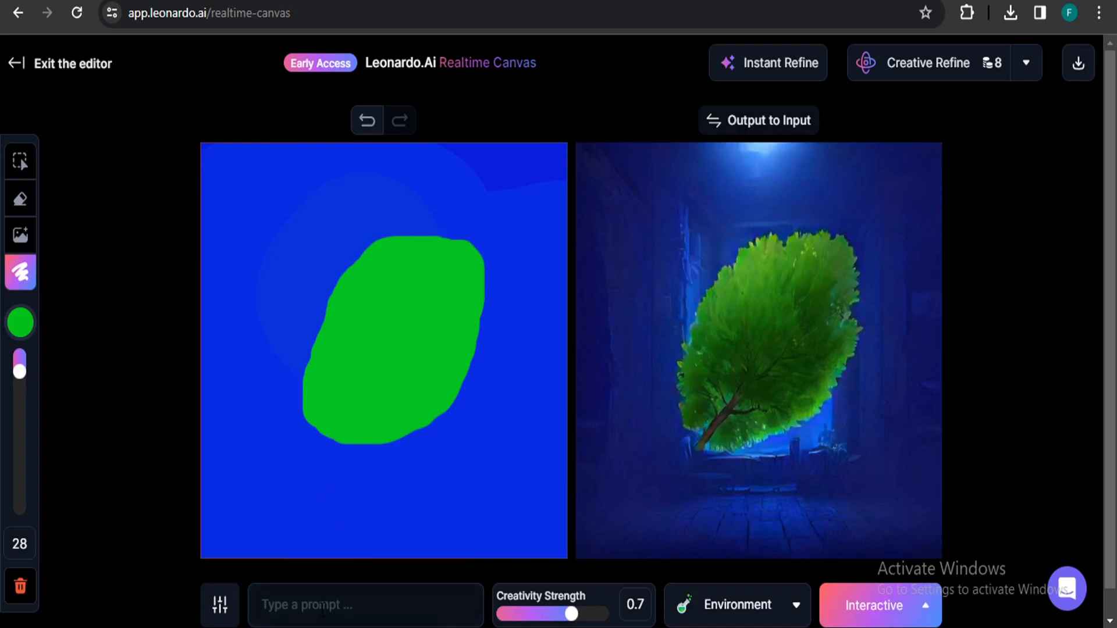
Enter the prompt alien.
scroll(317, 608, down, 1)
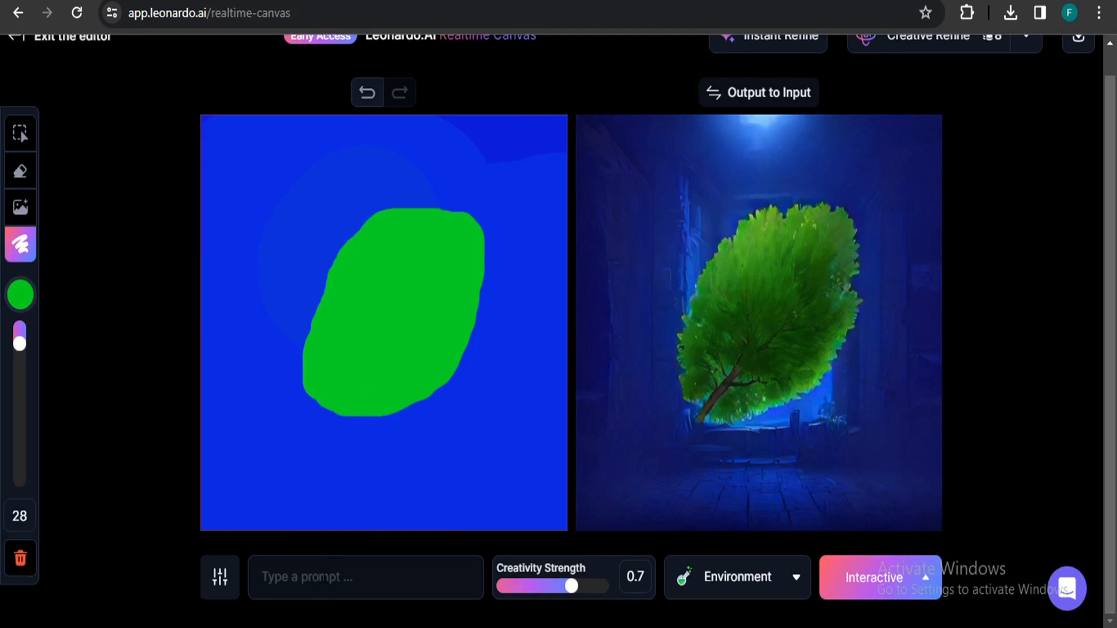
click(321, 577)
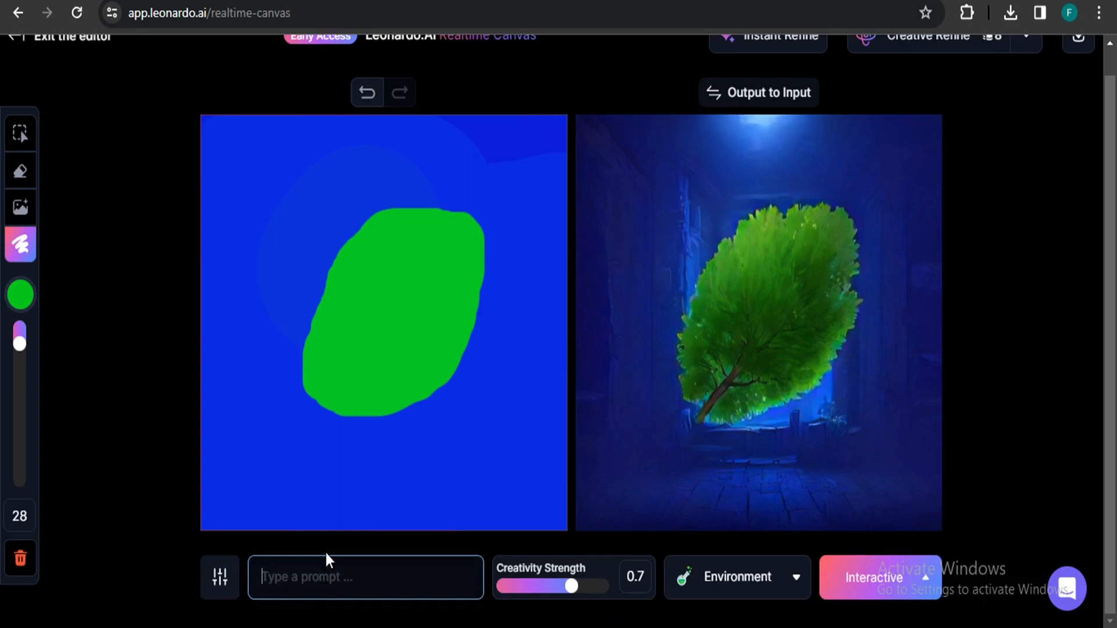
text(alien)
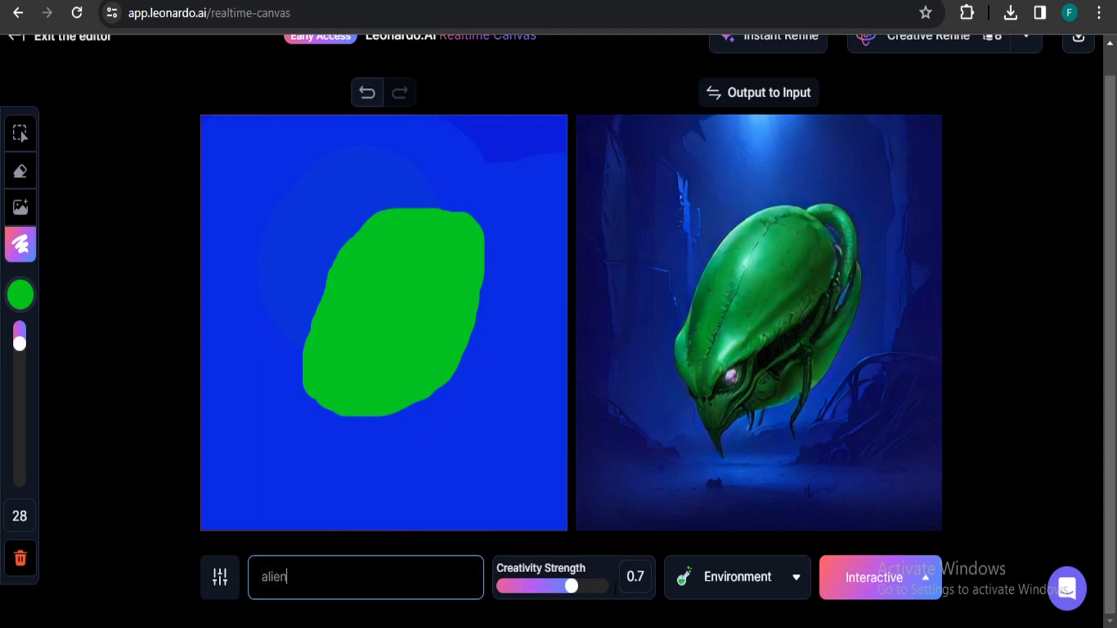
Vary the Creativity Strength between 0.49 and 0.9, then return it to 0.7.
click(576, 587)
drag(576, 589, 596, 589)
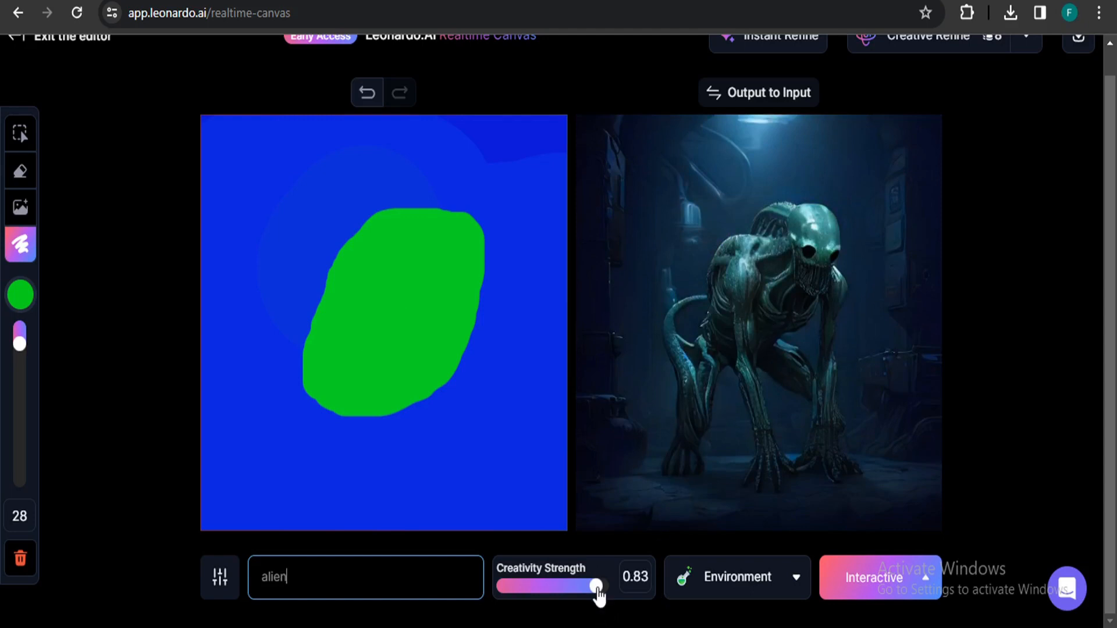
drag(596, 589, 531, 588)
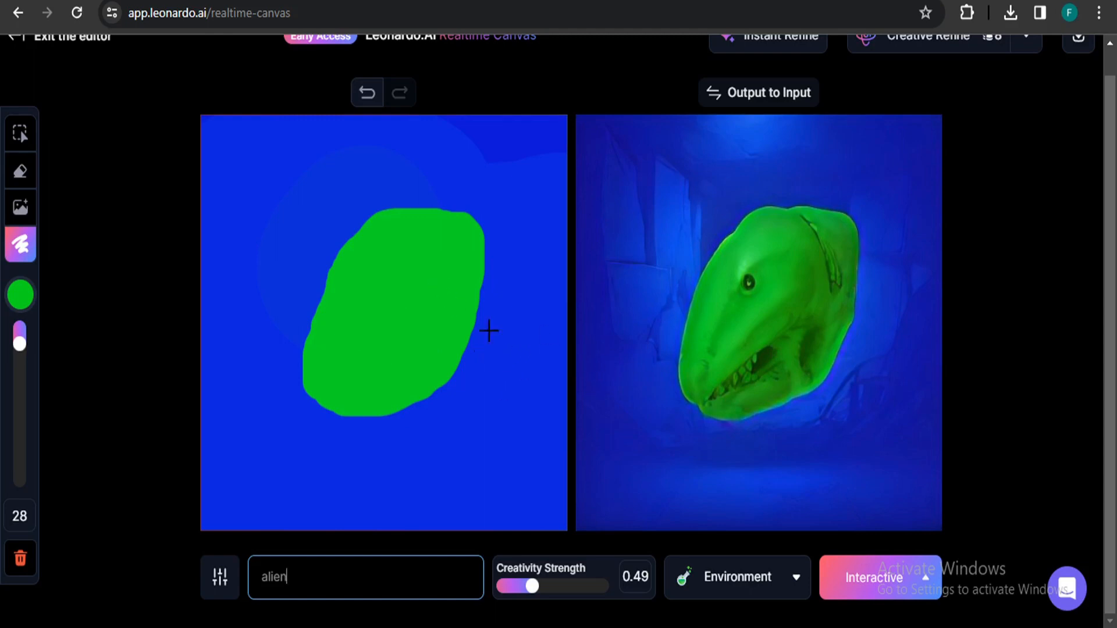
drag(570, 592, 573, 592)
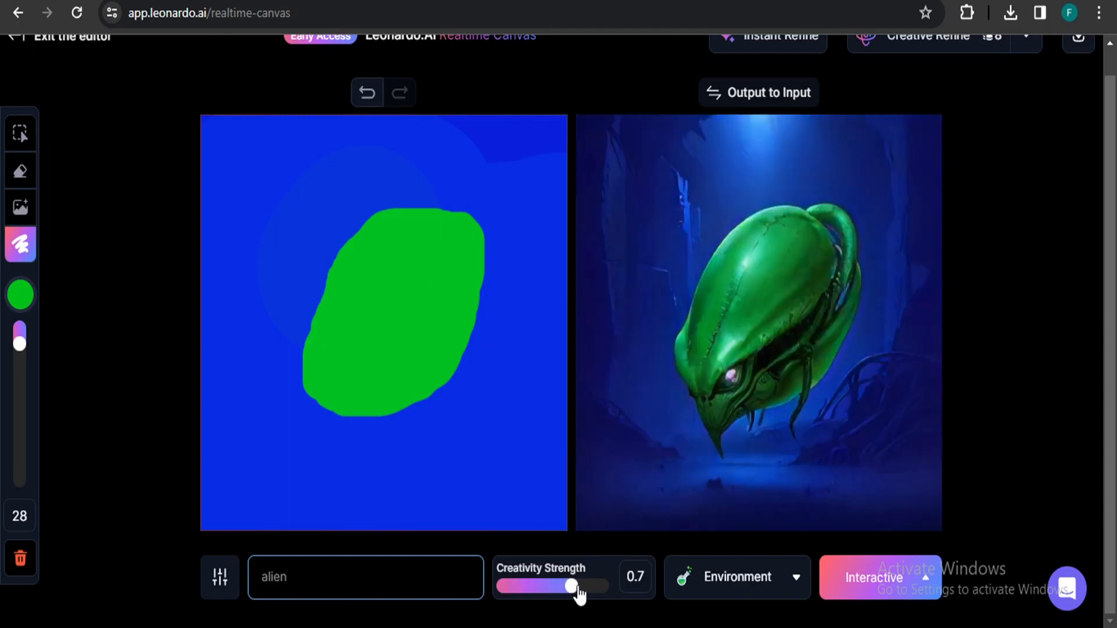
drag(579, 593, 613, 597)
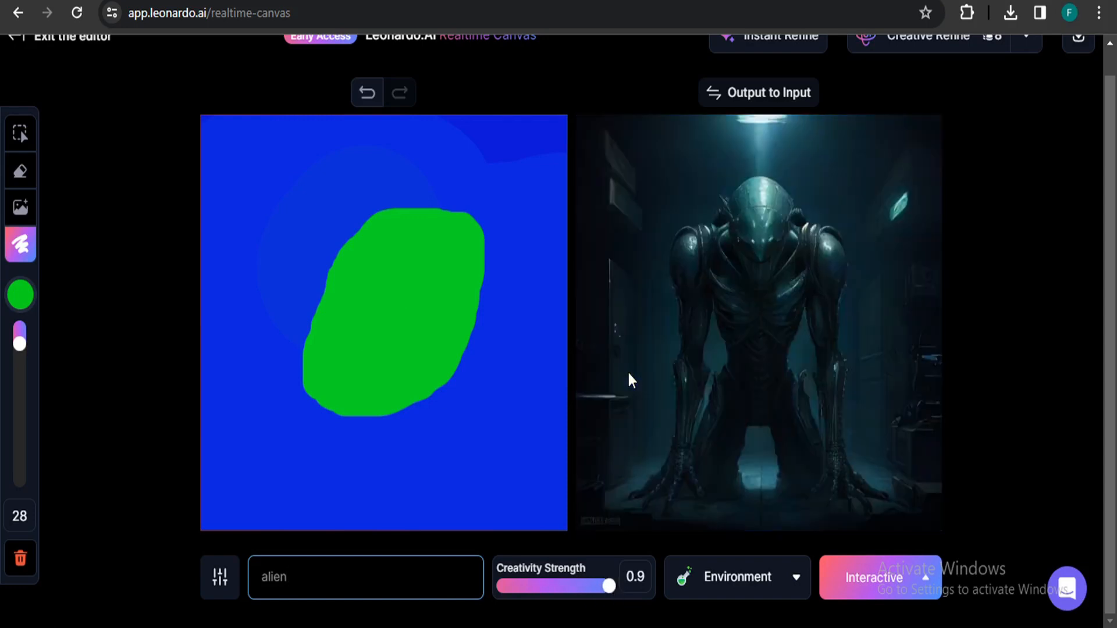
drag(585, 588, 574, 588)
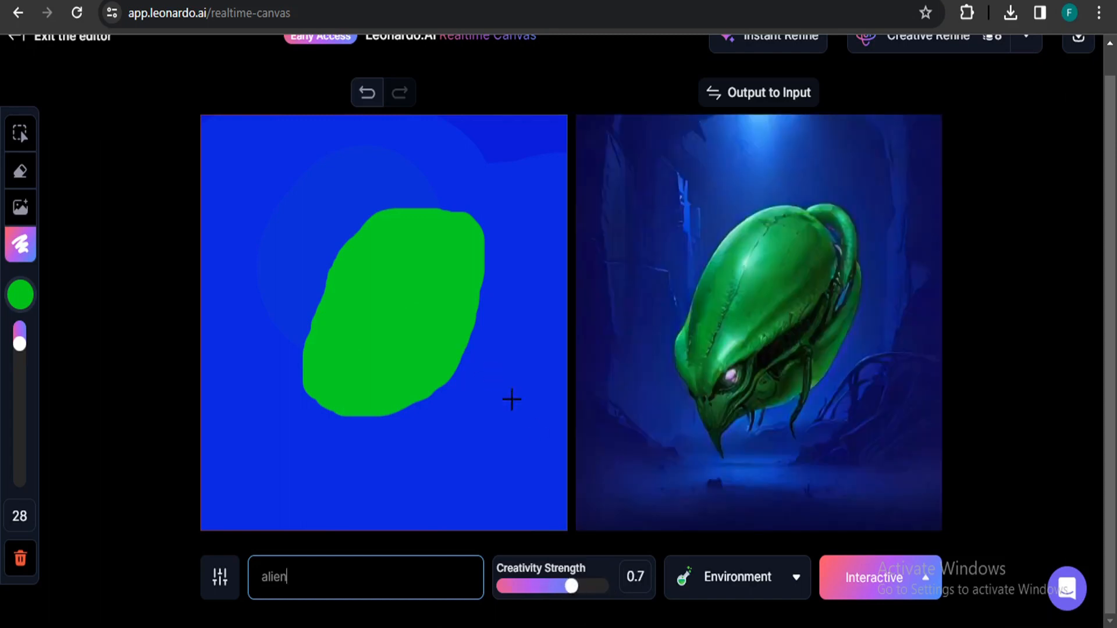
Change the style to Anime.
click(759, 582)
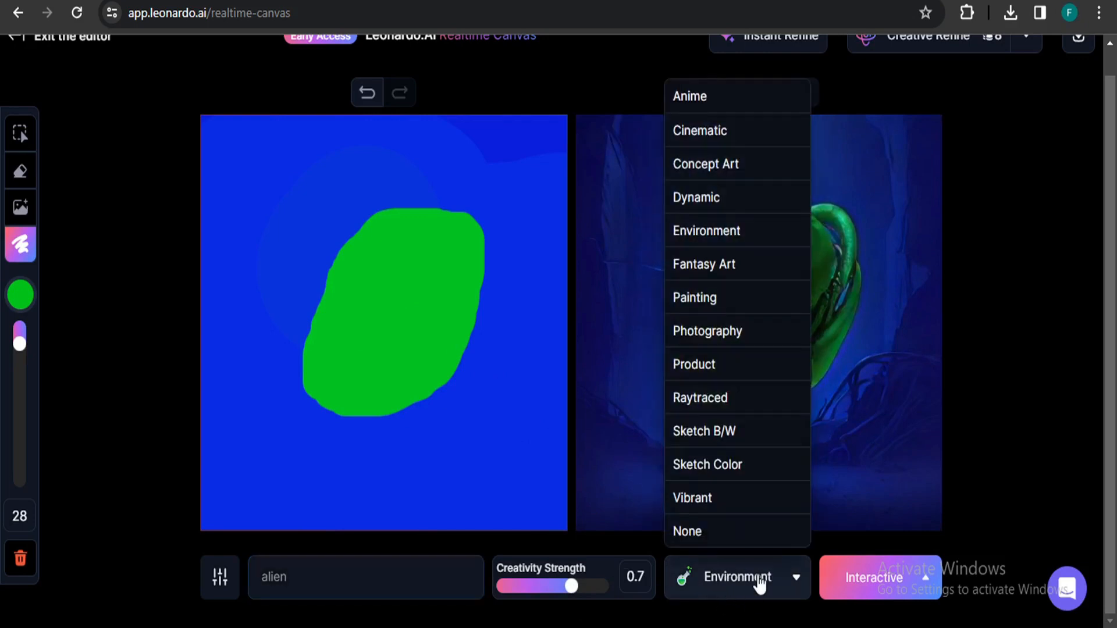
click(761, 584)
click(768, 589)
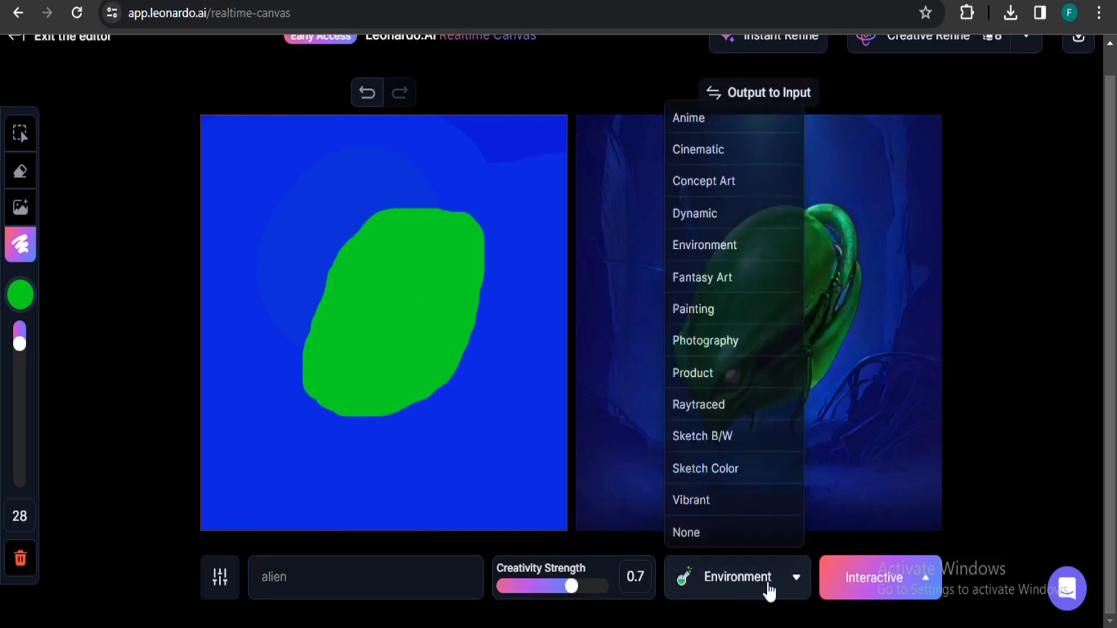
click(711, 102)
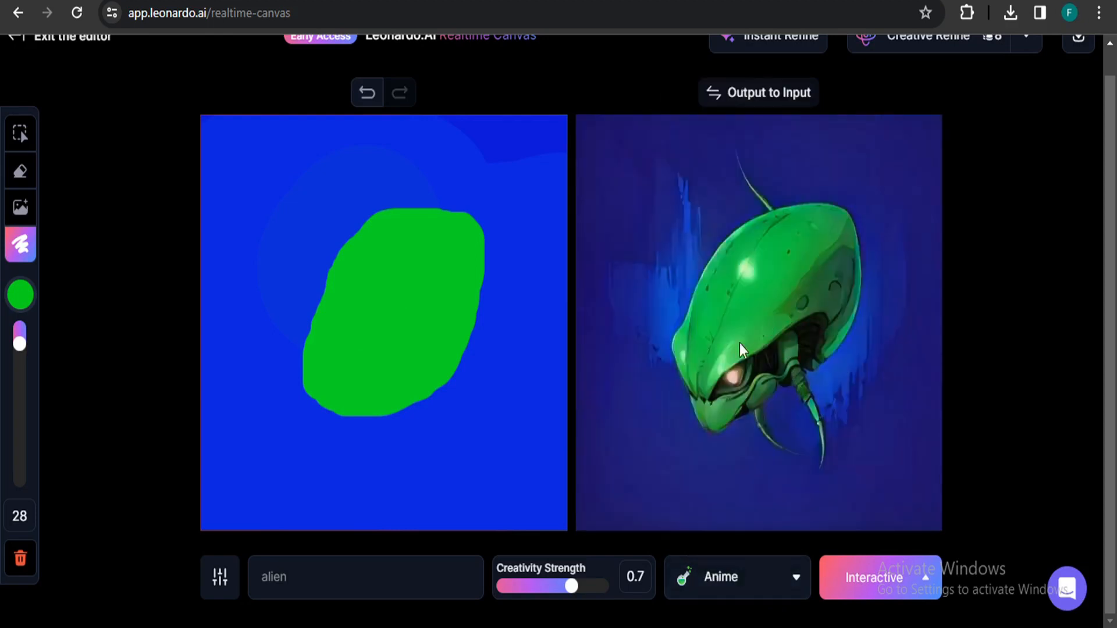
Change the style to Concept Art.
click(748, 578)
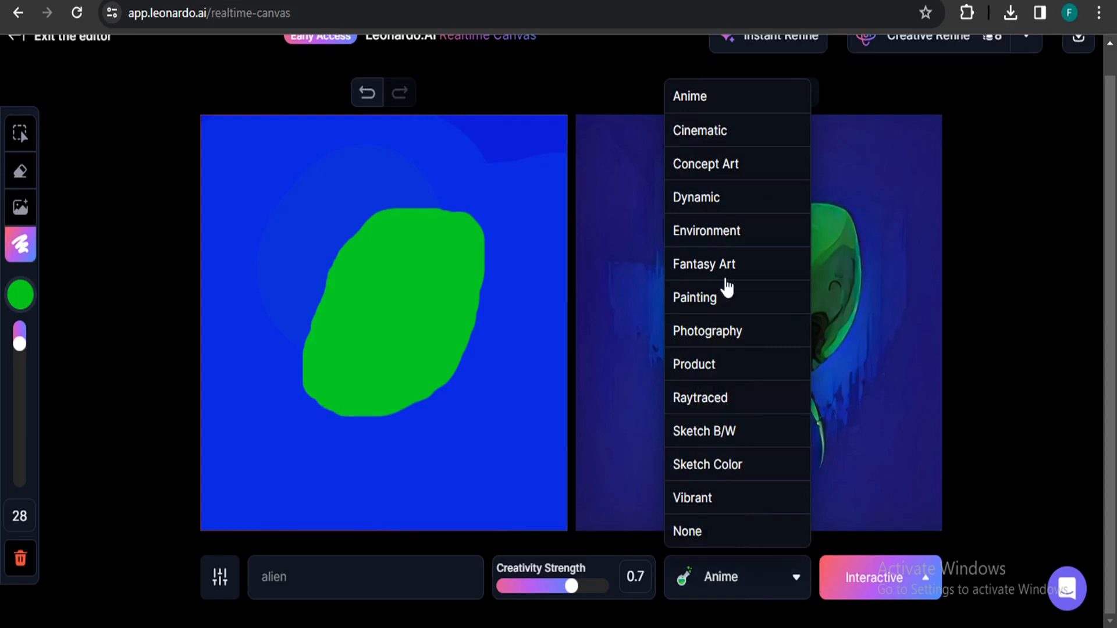
click(728, 174)
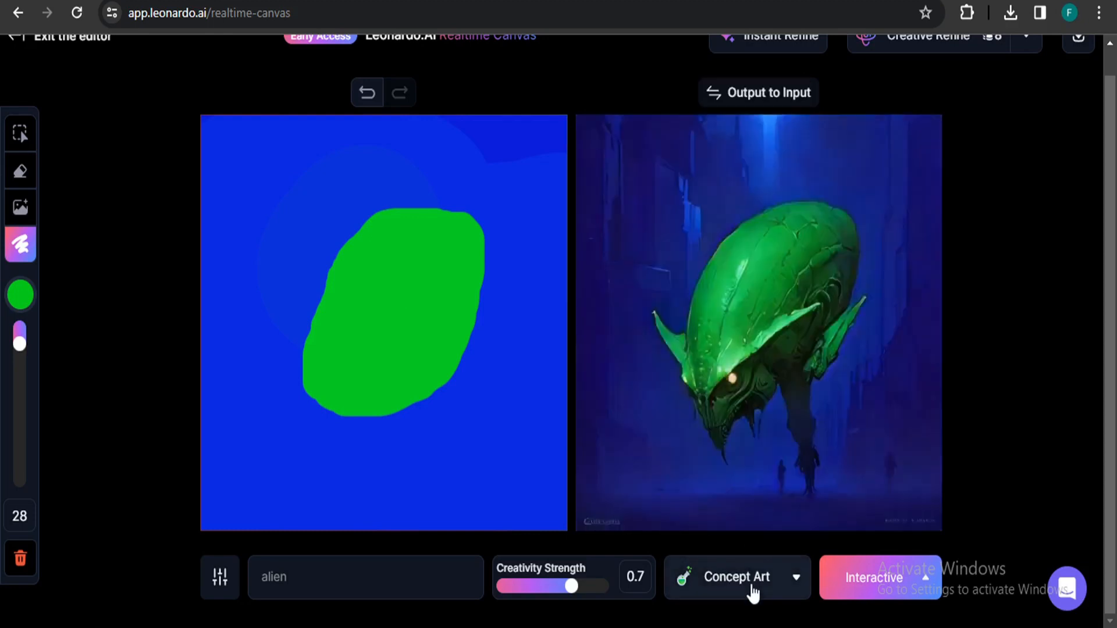
Try the Photography style and then the Sketch Color style.
click(751, 589)
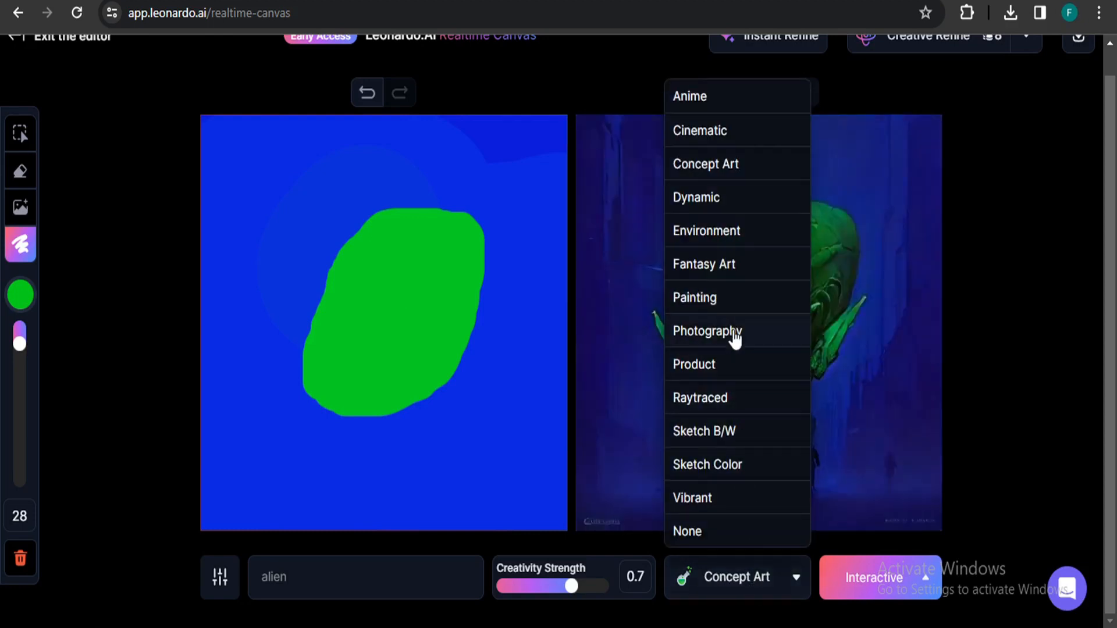
click(734, 338)
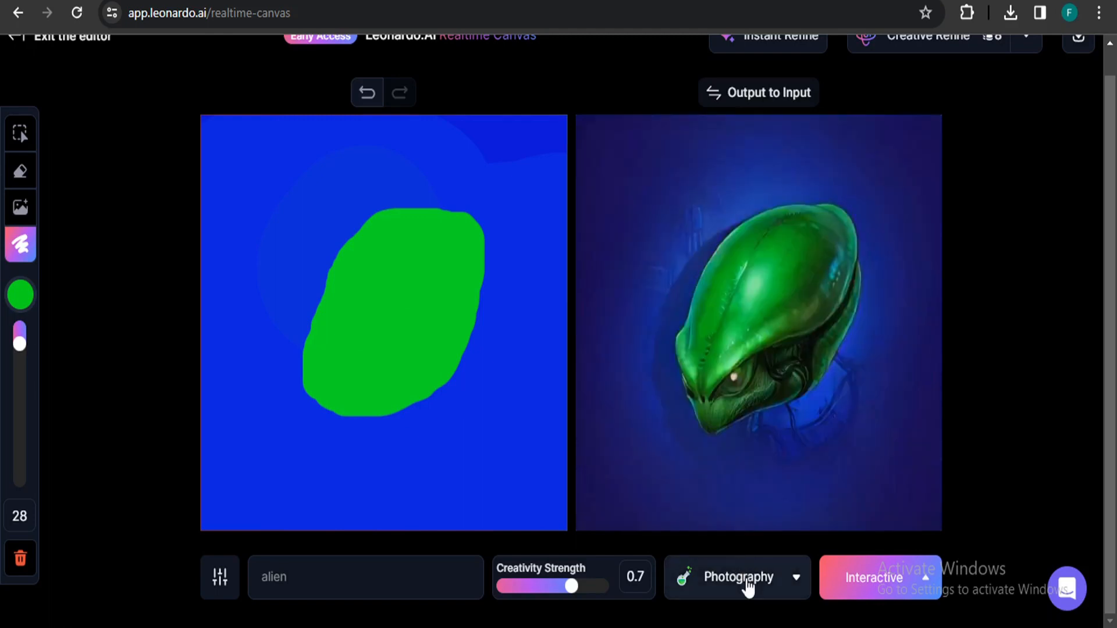
click(748, 588)
click(731, 465)
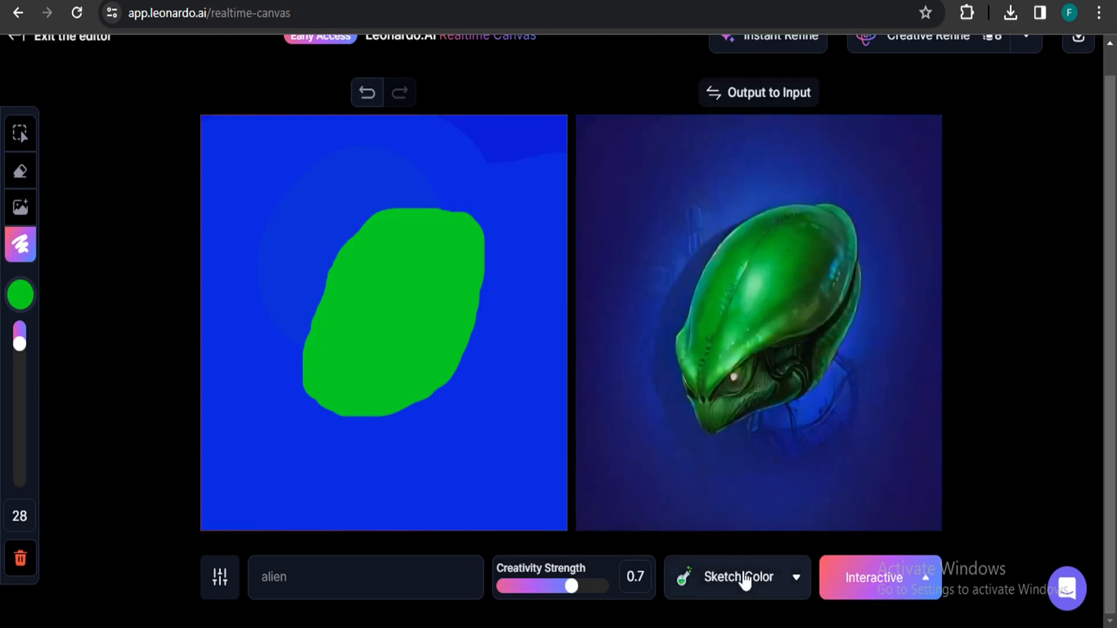
Change the style to Environment.
click(745, 580)
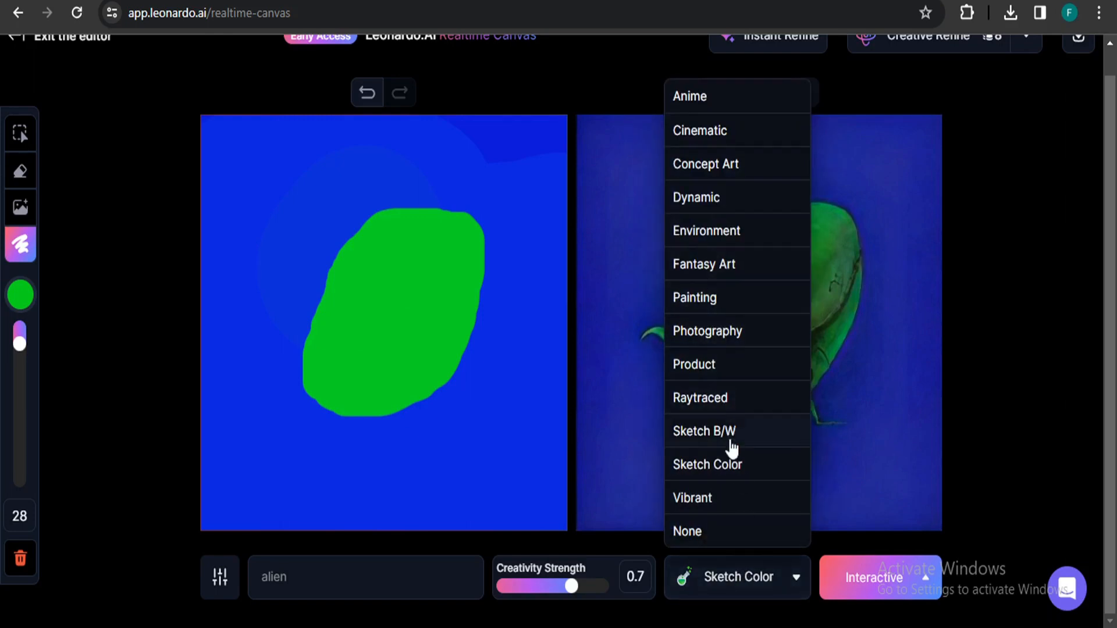
click(726, 232)
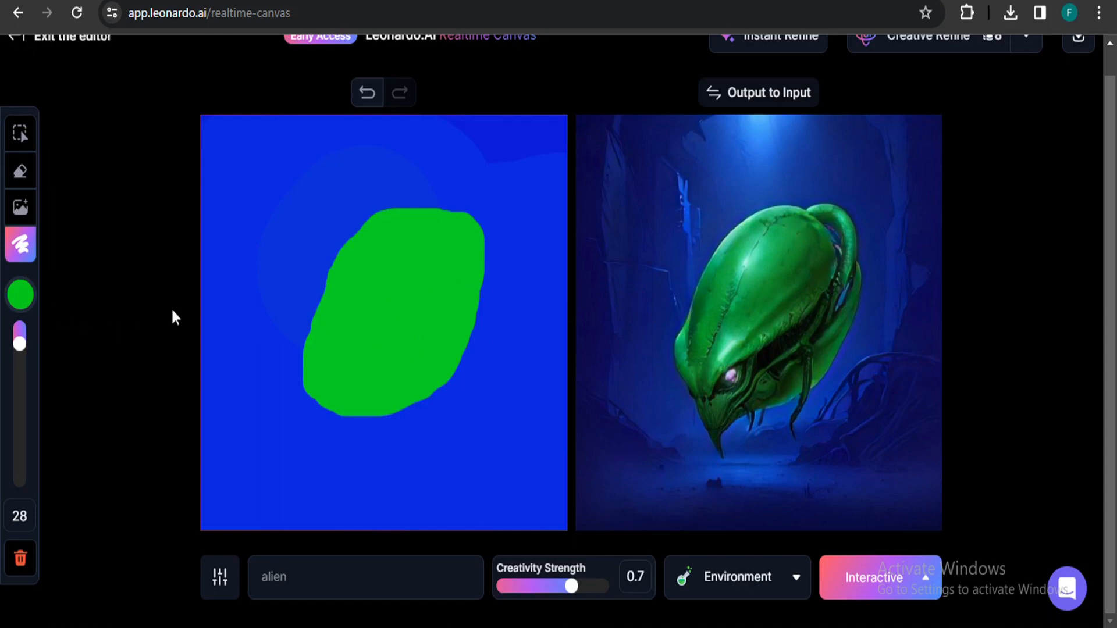
Set the brush colour to white #F4F4F4 and paint a white eye in the middle of the green shape.
click(23, 300)
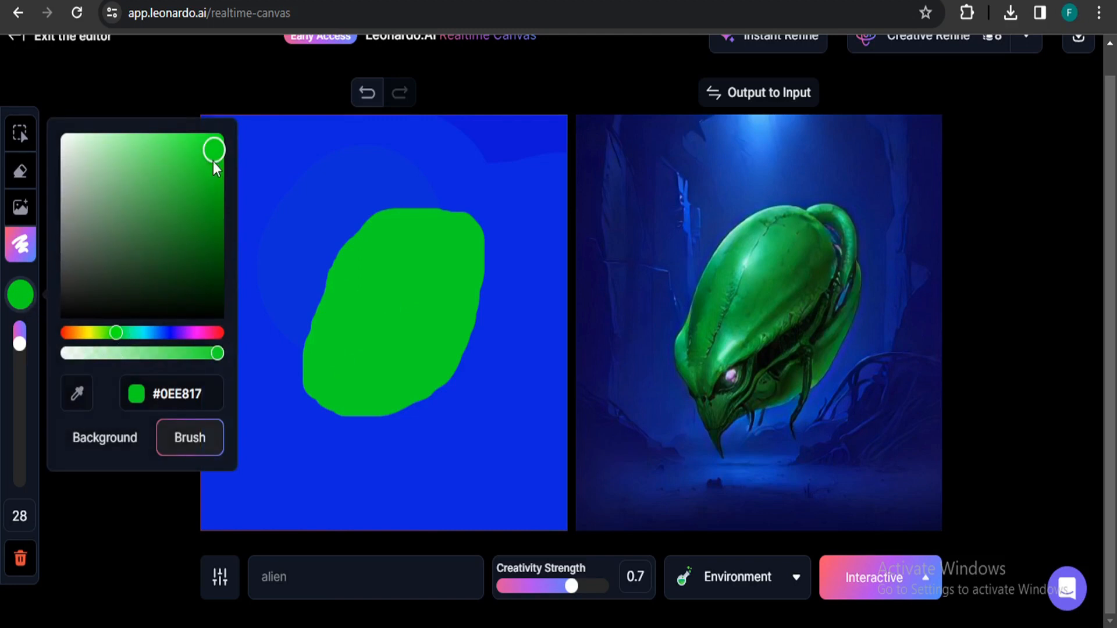
click(61, 143)
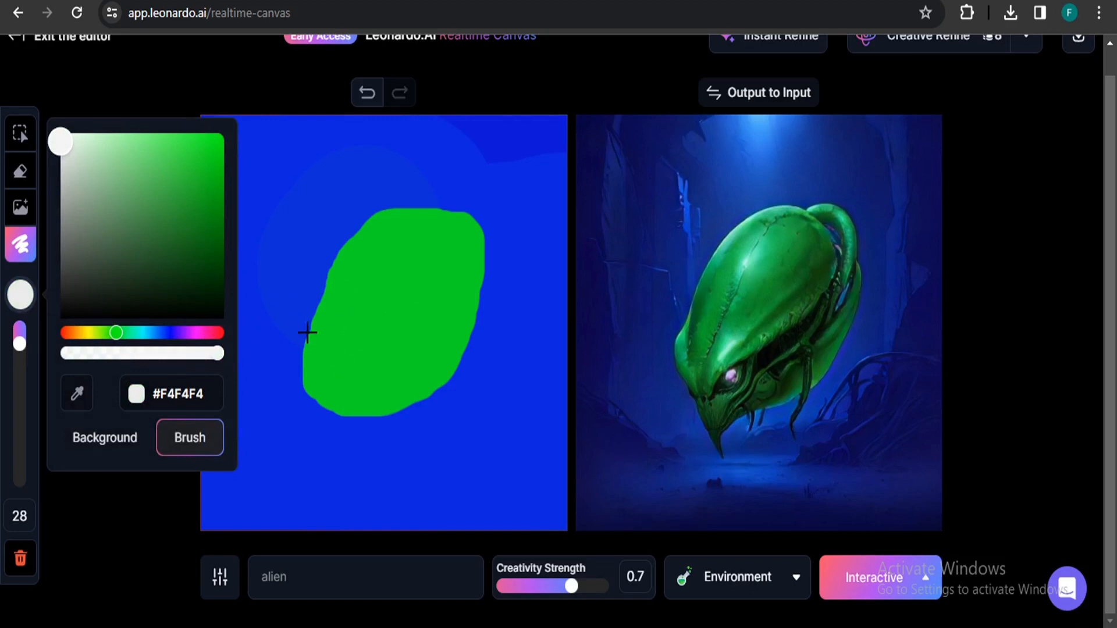
click(397, 314)
mouse_move(393, 308)
mouse_down()
mouse_move(374, 326)
mouse_move(388, 305)
mouse_move(376, 333)
mouse_move(405, 322)
mouse_move(376, 311)
mouse_move(384, 350)
mouse_move(402, 329)
mouse_up()
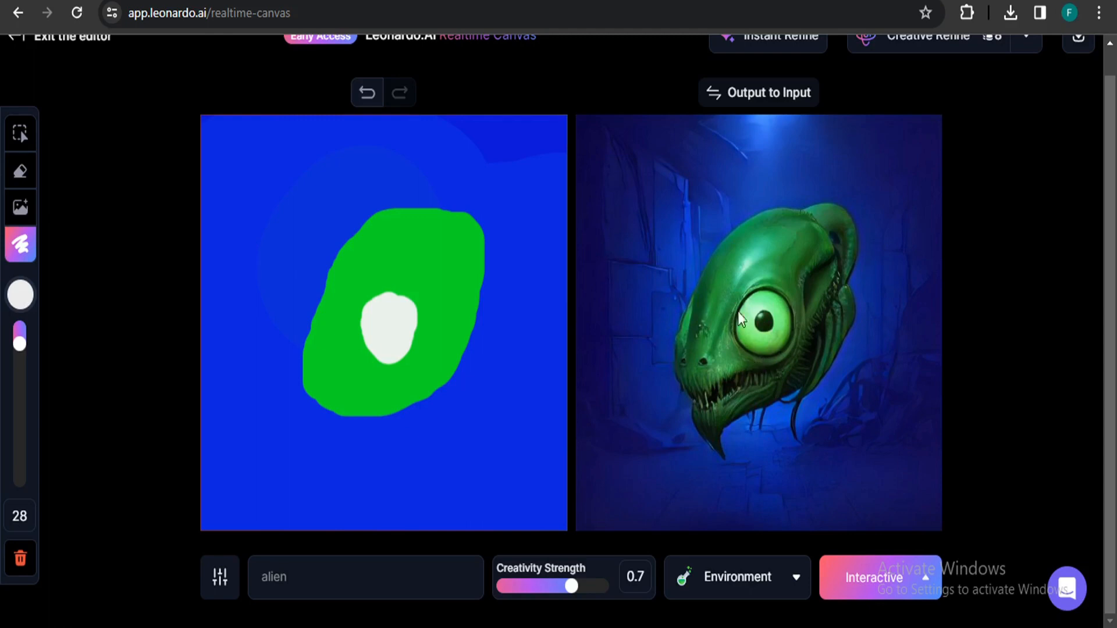
Set the brush colour to black #090909 and paint a dark pupil over the white eye.
click(21, 296)
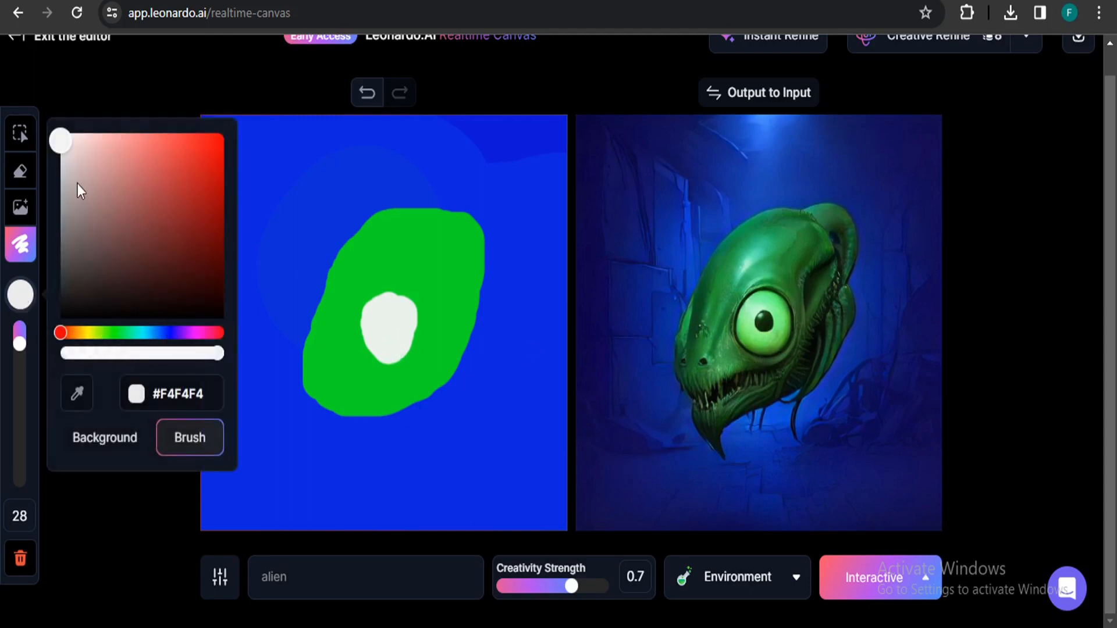
drag(65, 142, 66, 313)
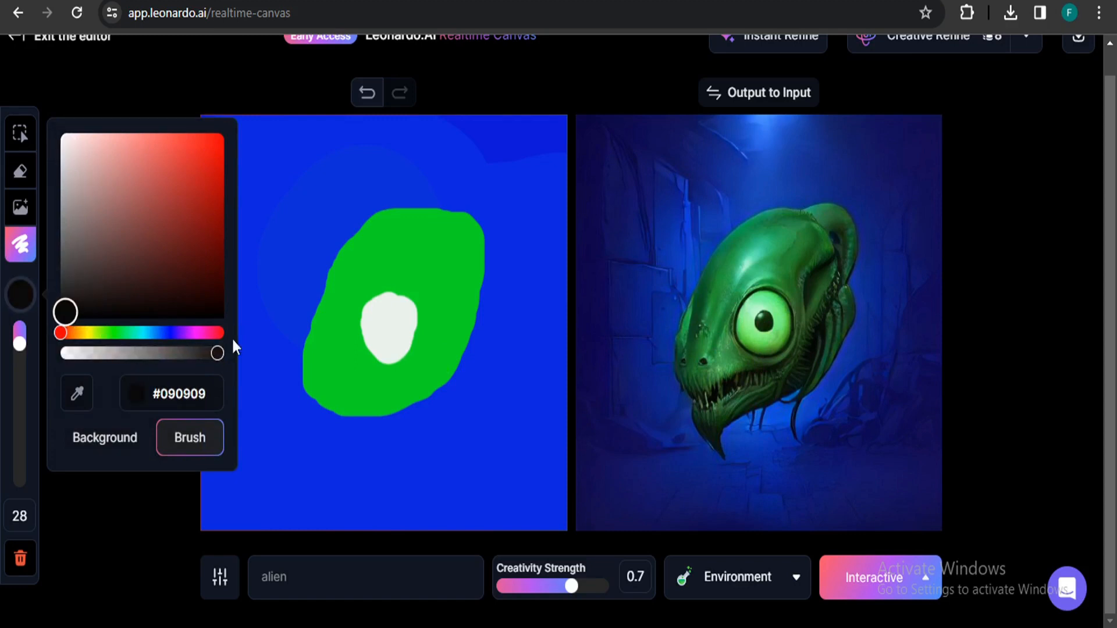
click(389, 321)
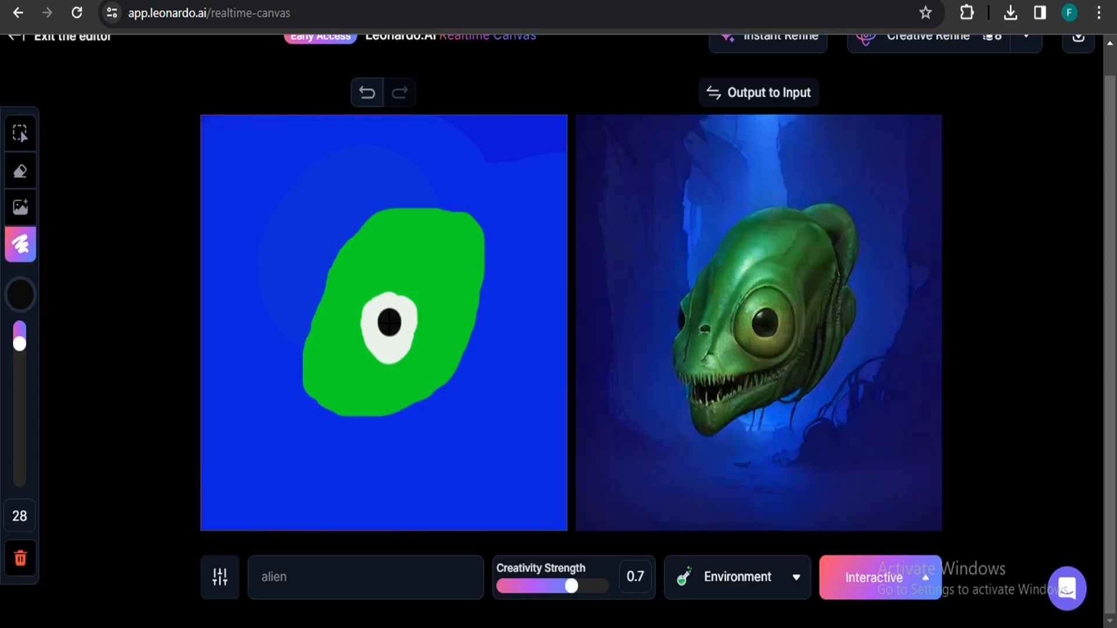
mouse_move(398, 330)
mouse_down()
mouse_move(402, 303)
mouse_move(384, 295)
mouse_move(358, 310)
mouse_move(385, 352)
mouse_move(423, 329)
mouse_move(390, 308)
mouse_move(378, 328)
mouse_move(400, 308)
mouse_up()
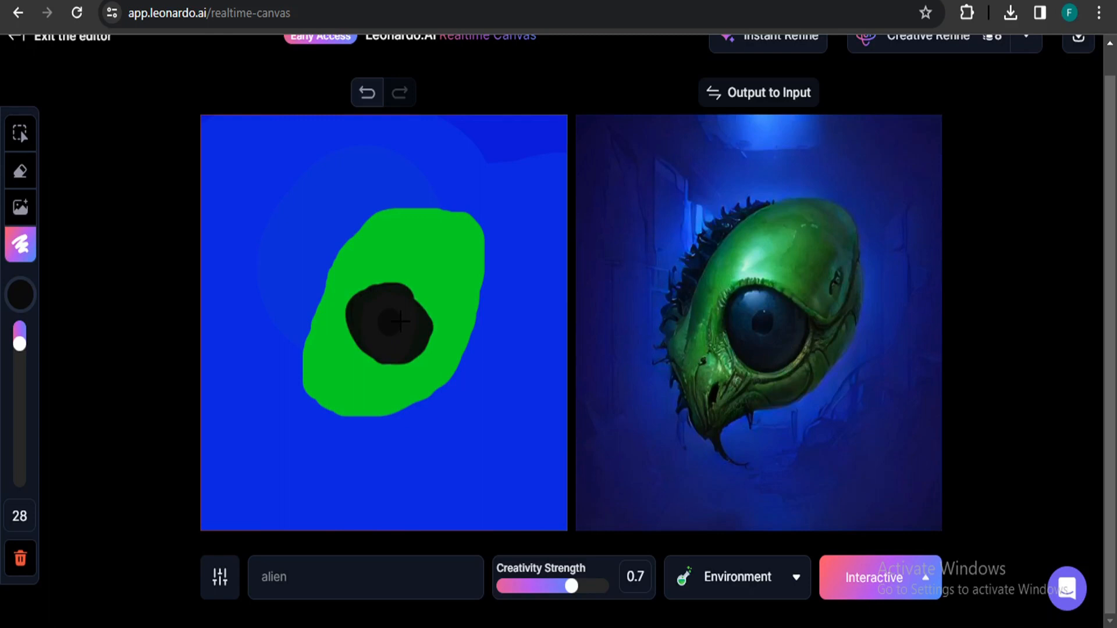
Draw a black curved outline along the lower-left edge of the green shape.
click(21, 295)
mouse_move(332, 289)
mouse_down()
mouse_move(288, 389)
mouse_move(304, 407)
mouse_move(372, 436)
mouse_move(449, 399)
mouse_up()
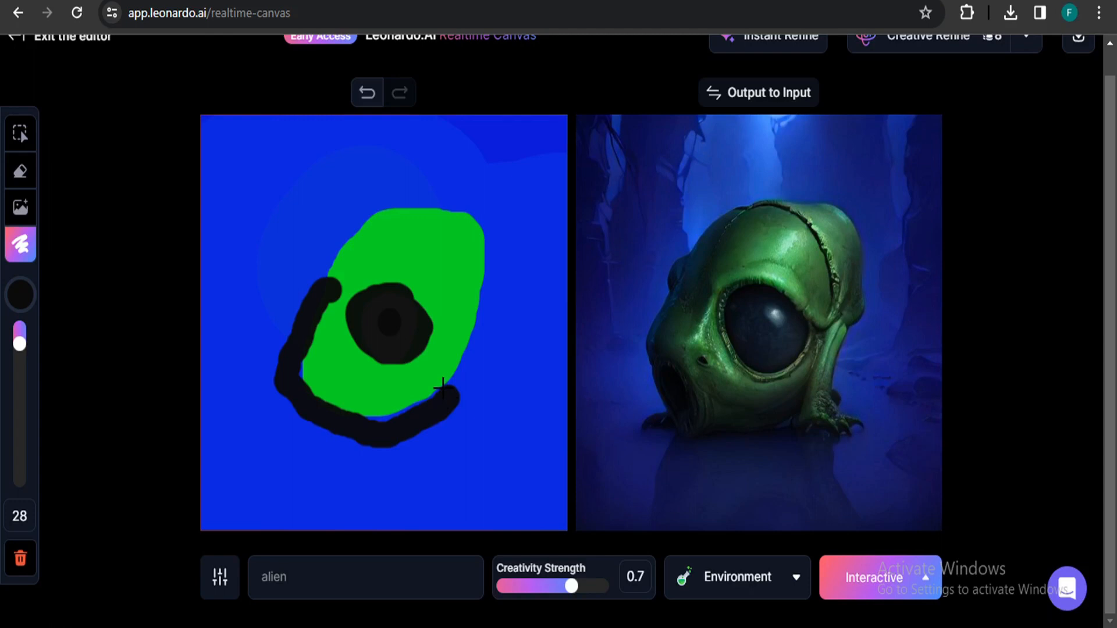
Clear the canvas and confirm the reset.
click(31, 559)
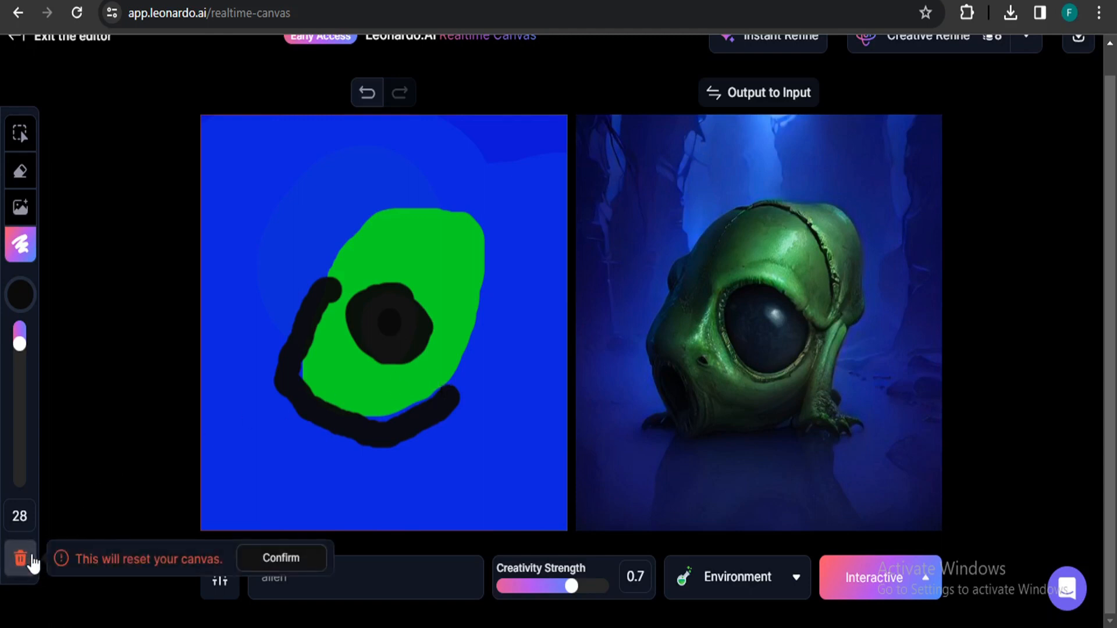
click(267, 565)
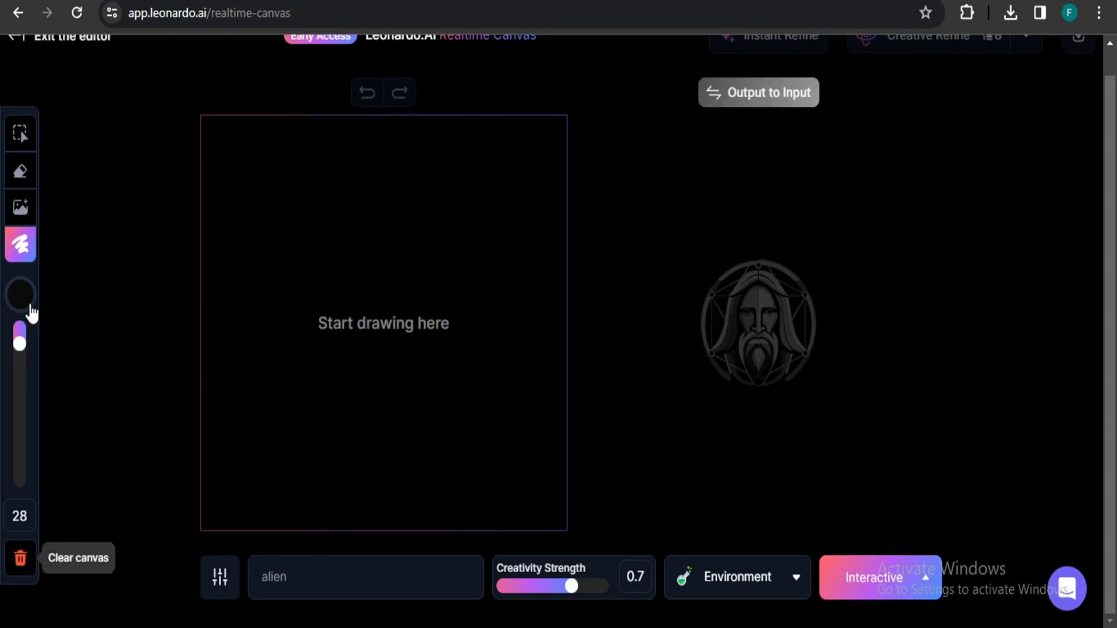
Pick a bright green brush colour and paint a large green blob in the middle of the canvas.
click(20, 300)
click(110, 333)
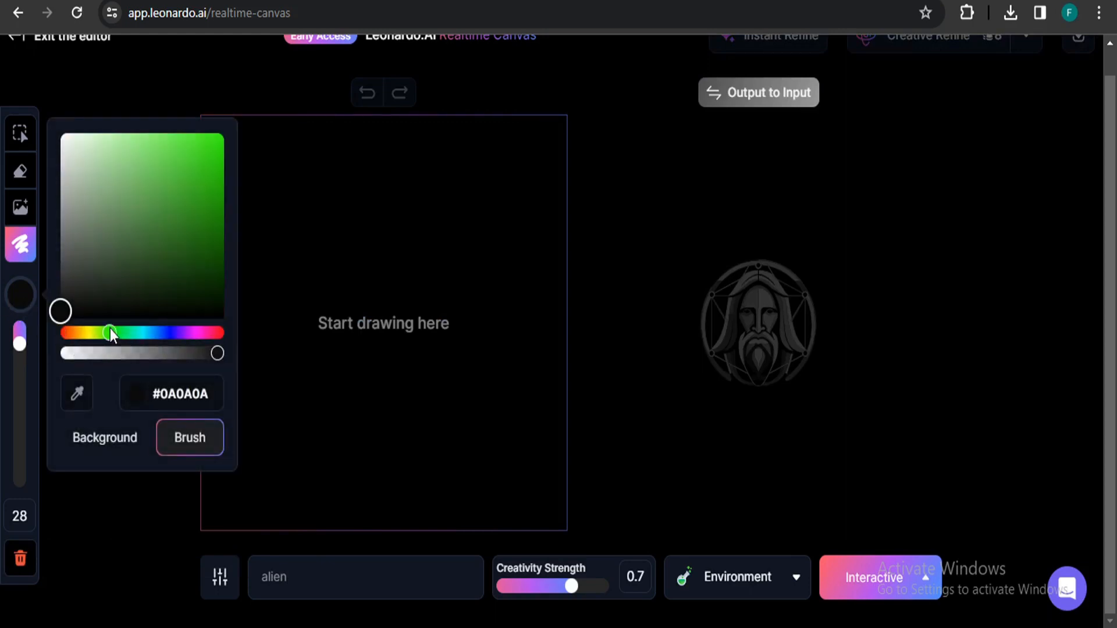
click(223, 136)
mouse_move(363, 259)
mouse_down()
mouse_move(319, 309)
mouse_move(337, 378)
mouse_move(431, 356)
mouse_move(471, 298)
mouse_move(429, 232)
mouse_move(354, 269)
mouse_move(441, 319)
mouse_move(378, 349)
mouse_move(436, 269)
mouse_move(337, 366)
mouse_move(436, 249)
mouse_move(452, 268)
mouse_move(429, 312)
mouse_up()
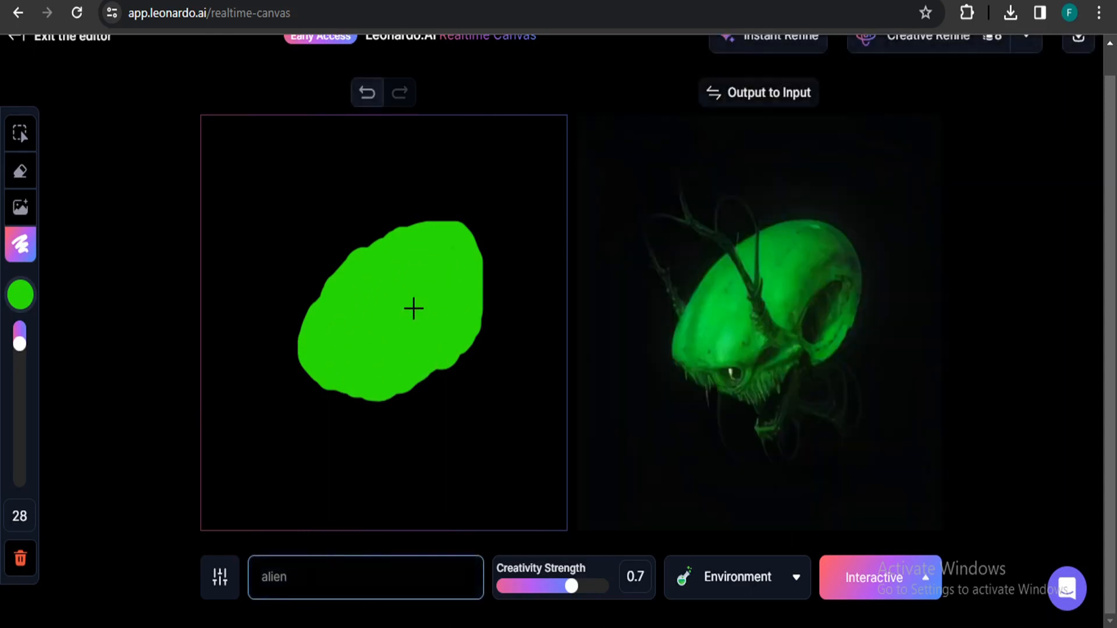
mouse_move(460, 233)
mouse_down()
mouse_move(472, 230)
mouse_move(412, 200)
mouse_move(330, 293)
mouse_move(299, 386)
mouse_move(334, 406)
mouse_move(464, 372)
mouse_move(299, 342)
mouse_up()
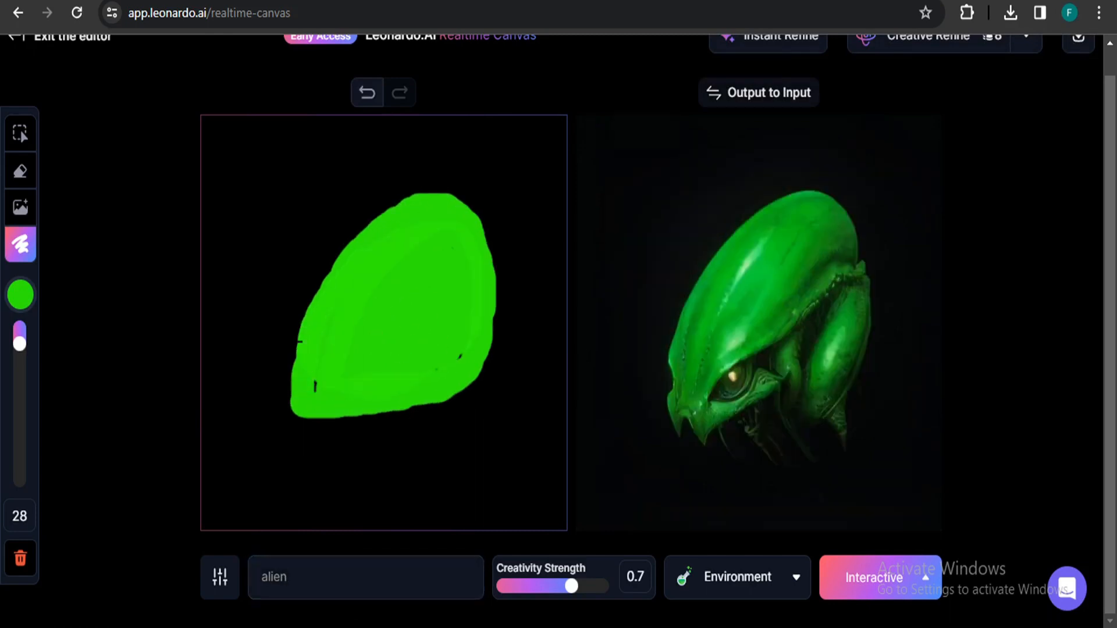
Switch the brush colour to black and paint two dark spots on the green shape.
click(23, 299)
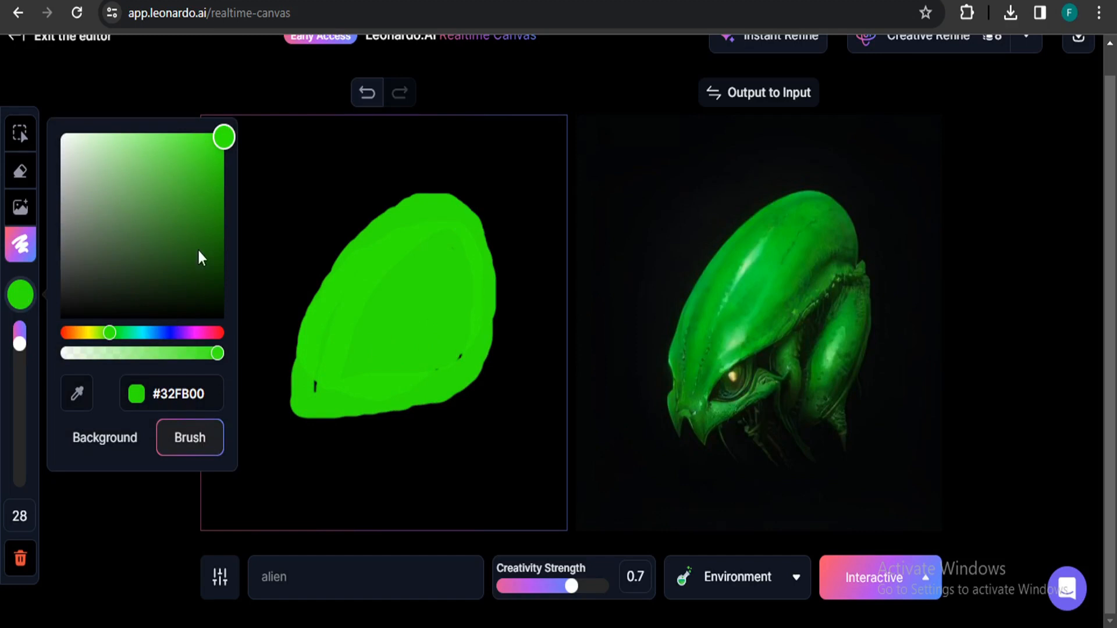
click(221, 134)
click(62, 316)
click(401, 305)
drag(401, 296, 400, 319)
drag(314, 388, 328, 392)
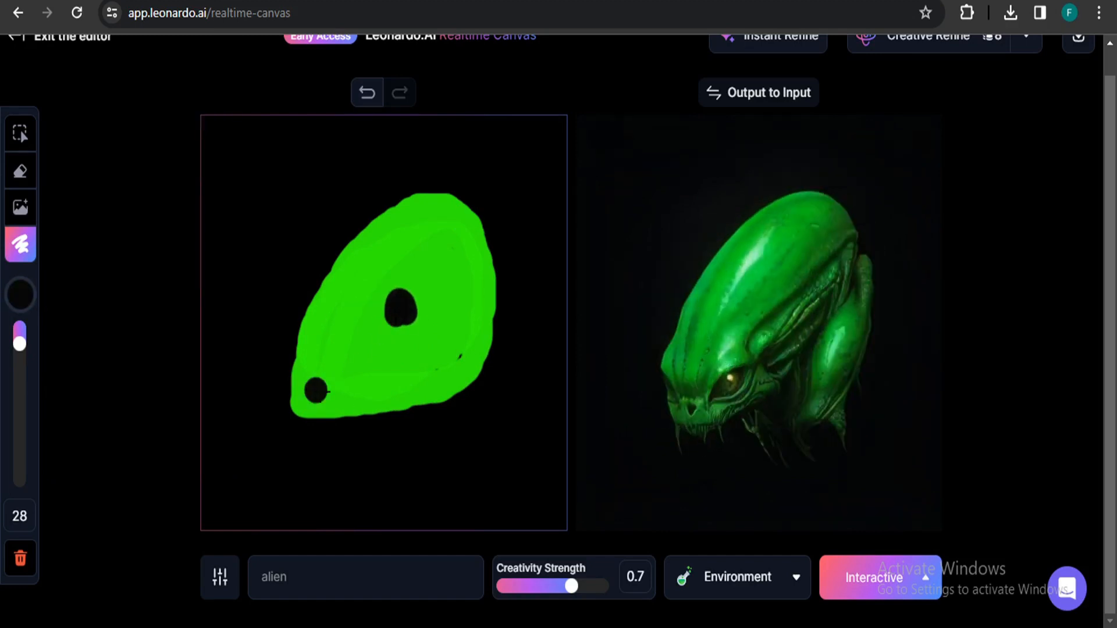
Pick a blue brush colour and paint the background around the head blue.
click(20, 295)
click(166, 332)
click(203, 159)
mouse_move(262, 131)
mouse_down()
mouse_move(165, 137)
mouse_move(368, 197)
mouse_move(123, 377)
mouse_move(222, 522)
mouse_move(546, 384)
mouse_move(473, 159)
mouse_move(558, 418)
mouse_move(250, 459)
mouse_up()
Extend the prompt to alien face.
click(301, 581)
text(face)
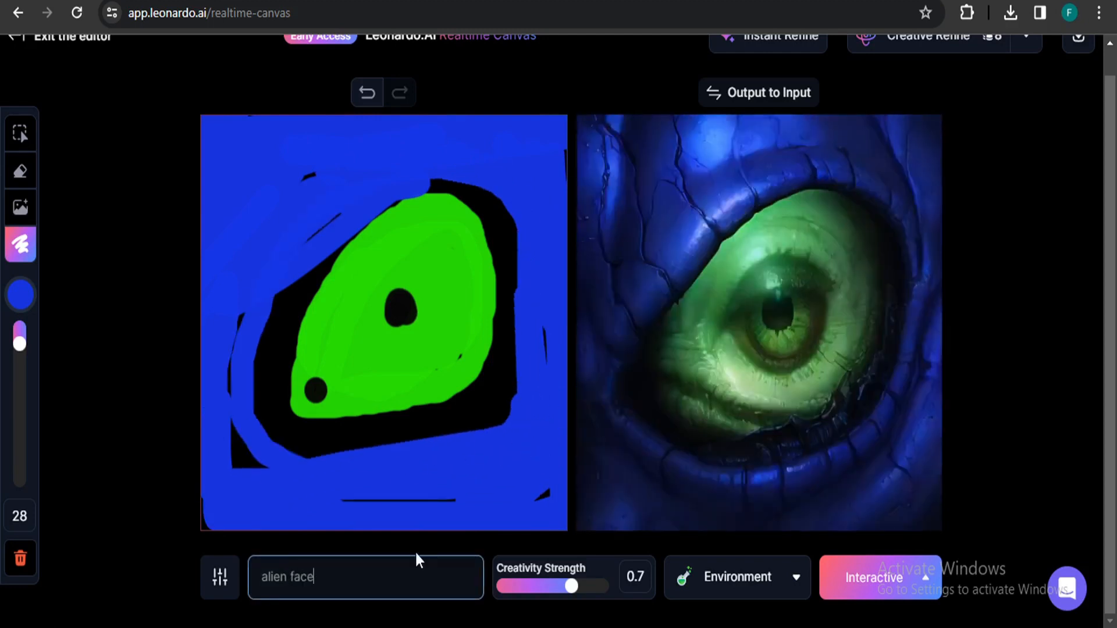
Pick a red-orange brush colour and paint a body shape below the head.
click(18, 300)
click(211, 333)
click(62, 335)
mouse_move(402, 416)
mouse_down()
mouse_move(457, 402)
mouse_move(295, 538)
mouse_move(395, 484)
mouse_move(509, 523)
mouse_move(482, 450)
mouse_move(441, 493)
mouse_move(544, 520)
mouse_move(293, 543)
mouse_move(434, 487)
mouse_up()
Change the prompt to alien with a jacket.
click(315, 577)
key(BackSpace)
key(BackSpace)
key(BackSpace)
key(BackSpace)
text(with a j)
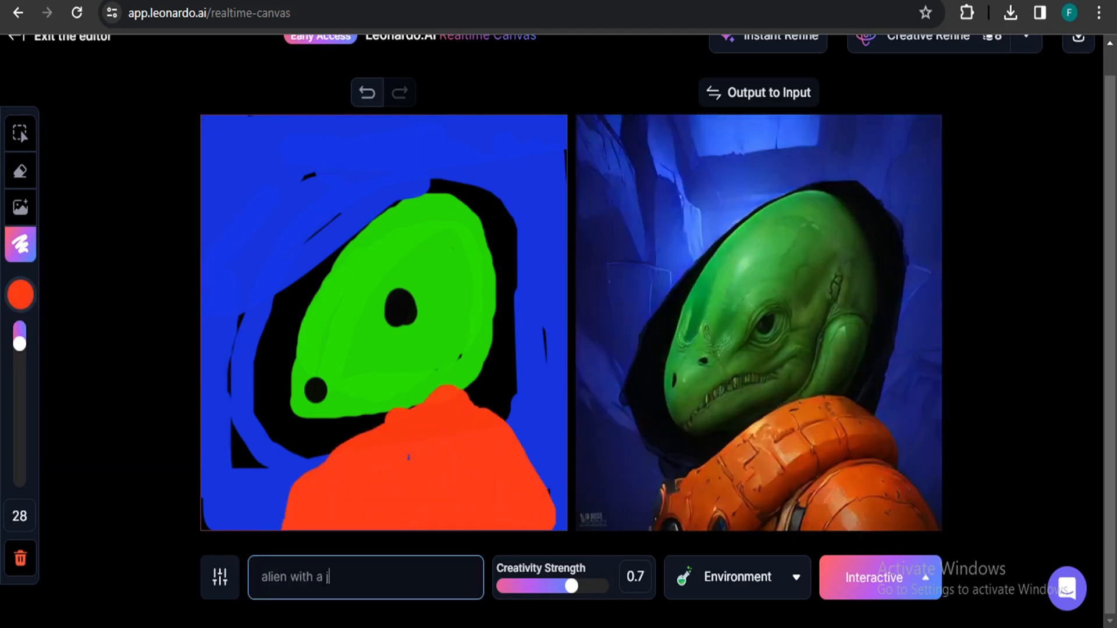
text(acket)
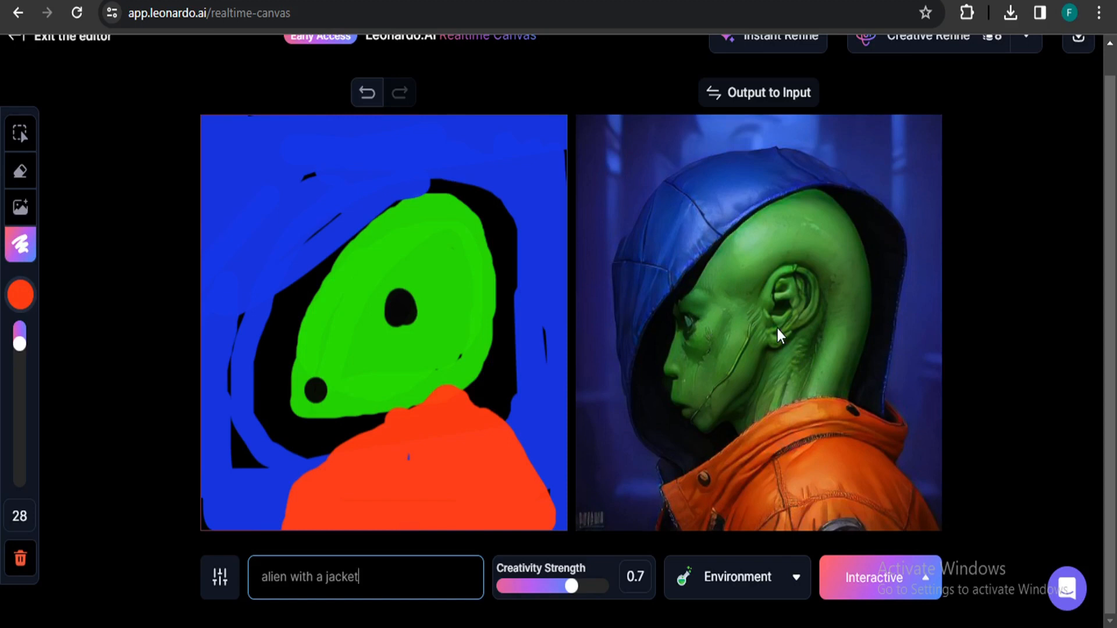
Copy the generated output onto the input canvas.
scroll(777, 328, up, 1)
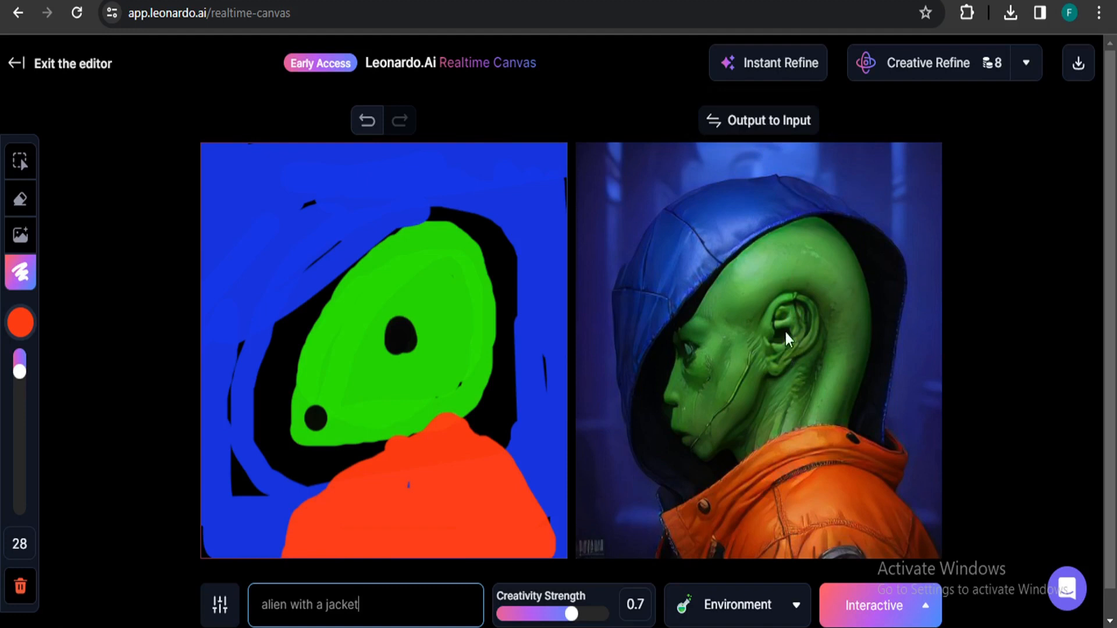
click(772, 138)
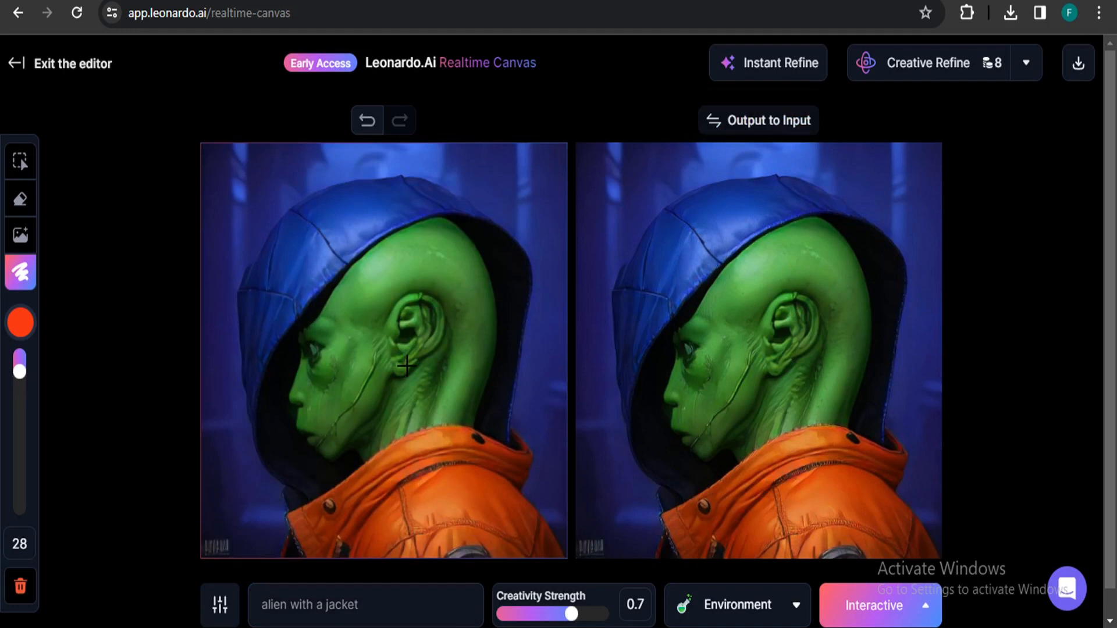
Pick a pale pink #DAC5C2 brush at reduced opacity and paint a stripe along the back of the head.
click(24, 334)
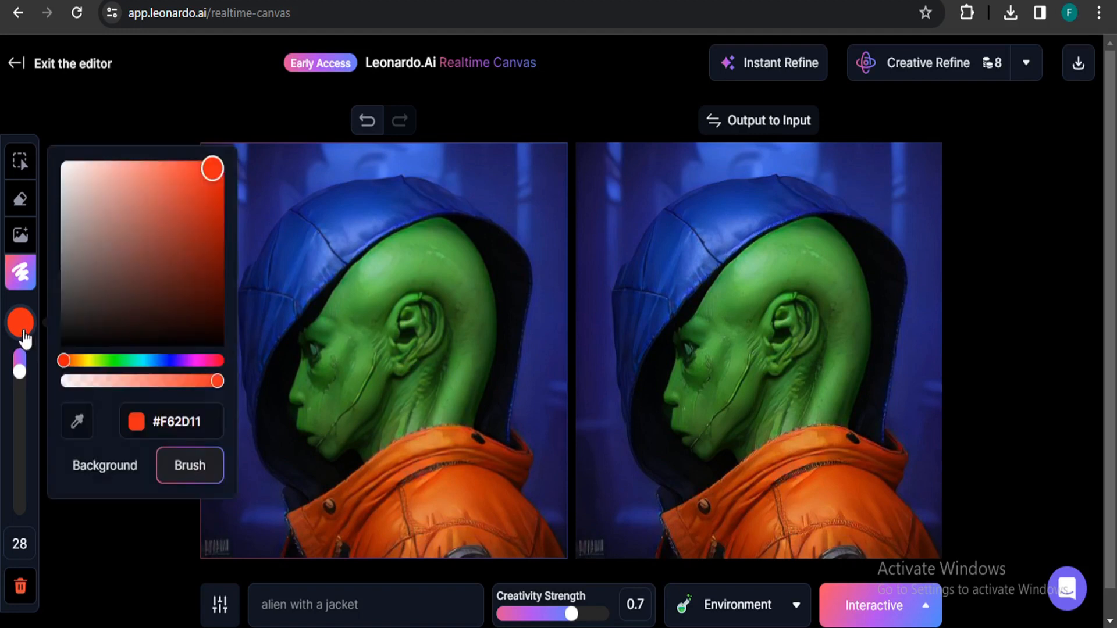
click(175, 382)
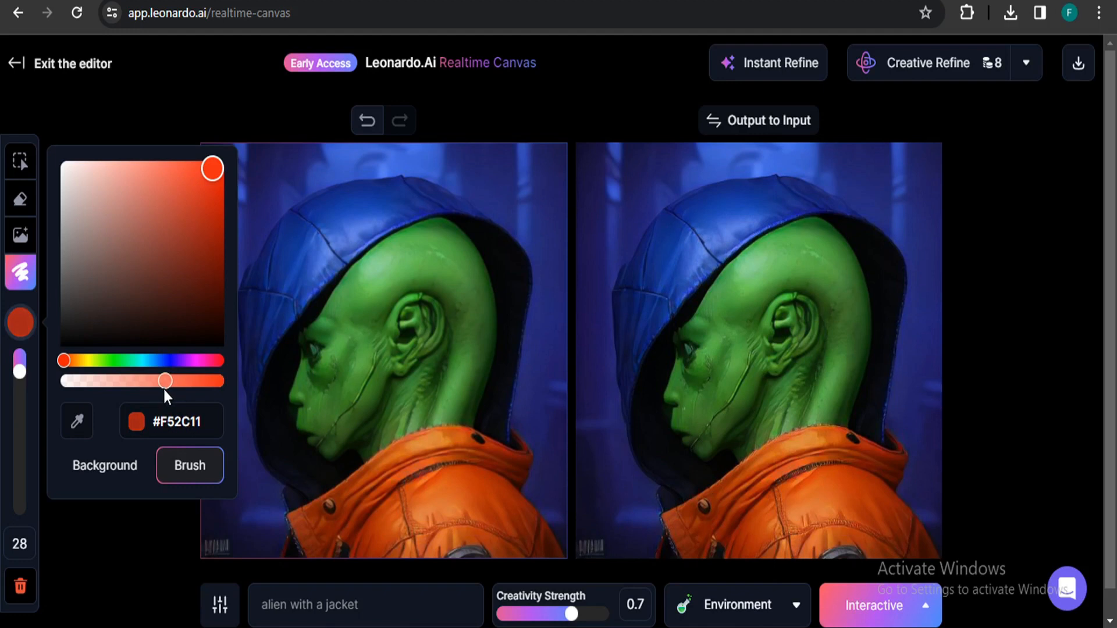
click(80, 190)
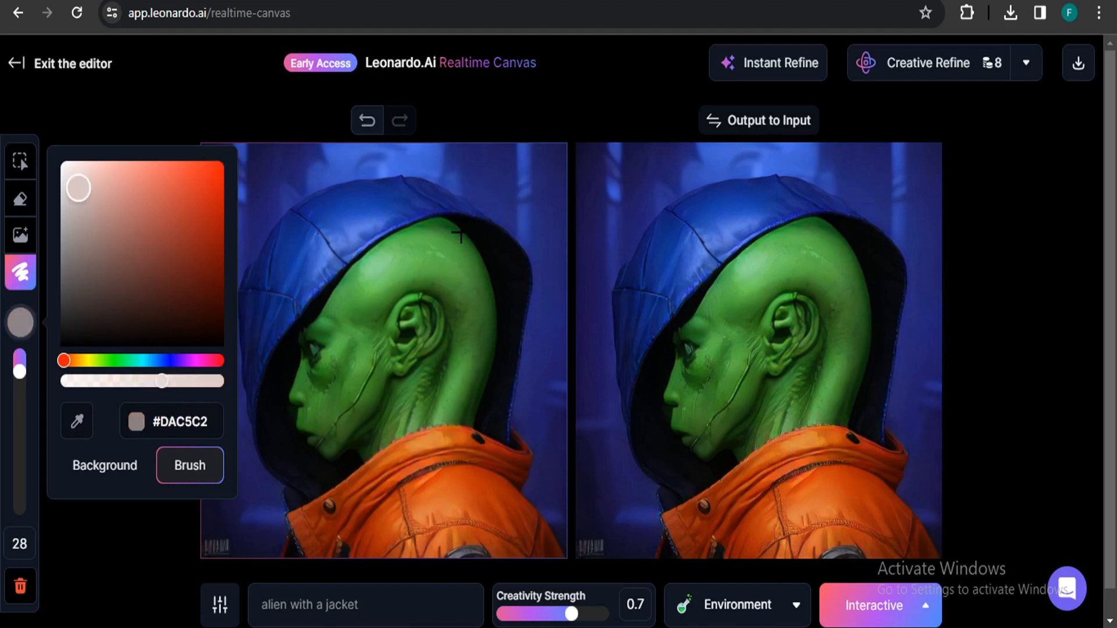
mouse_move(449, 226)
mouse_down()
mouse_move(480, 249)
mouse_move(495, 321)
mouse_move(474, 416)
mouse_move(488, 281)
mouse_move(435, 230)
mouse_move(401, 249)
mouse_up()
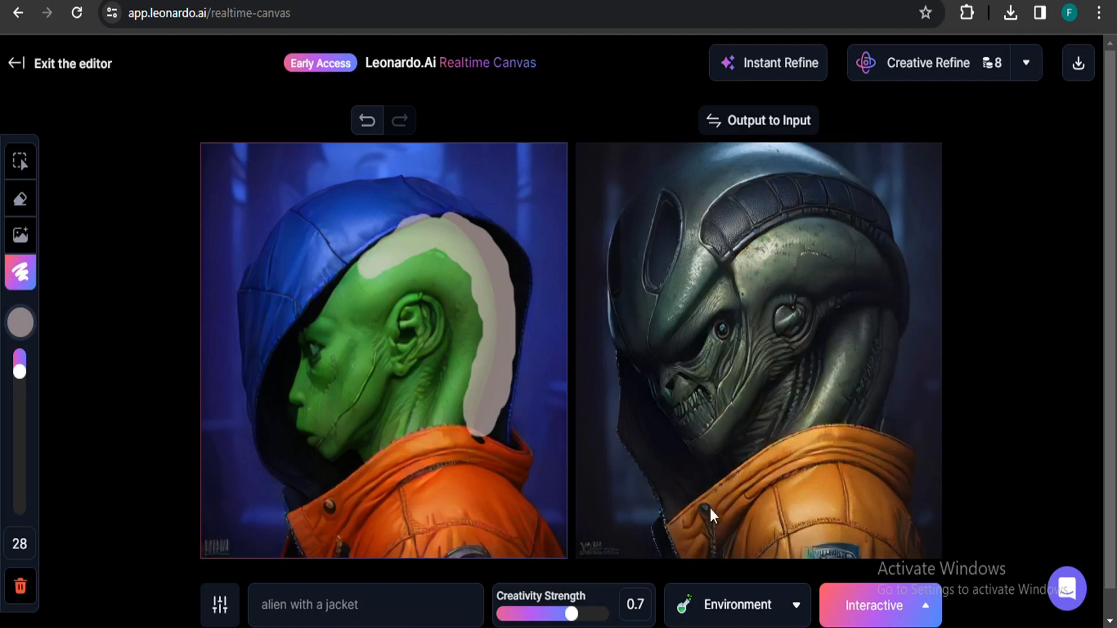
Lower the Creativity Strength to 0.49.
click(553, 615)
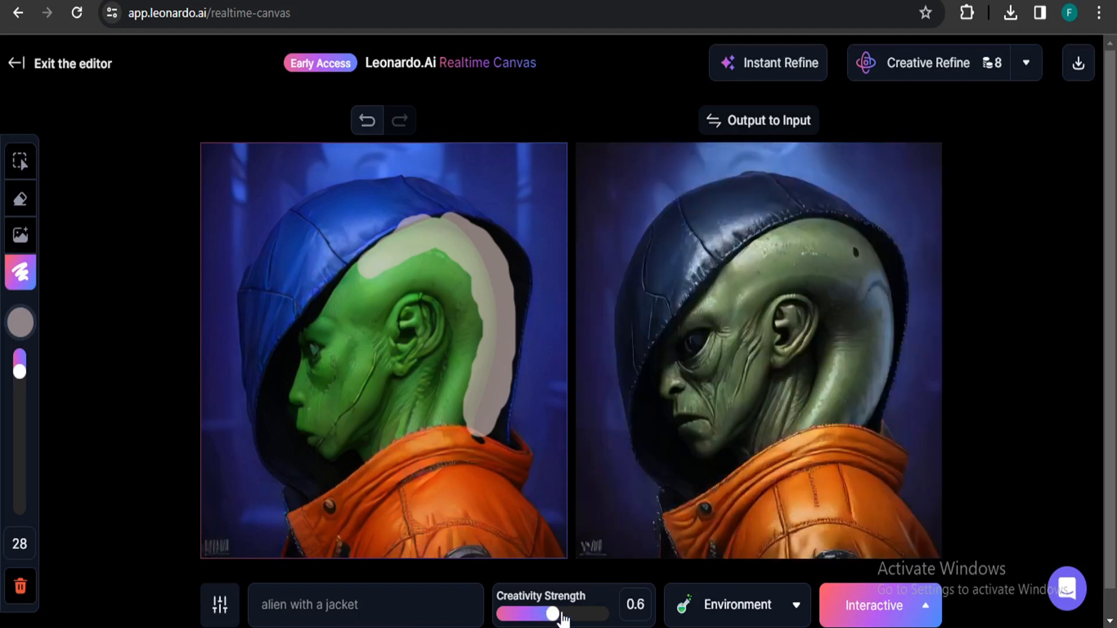
drag(563, 620, 538, 617)
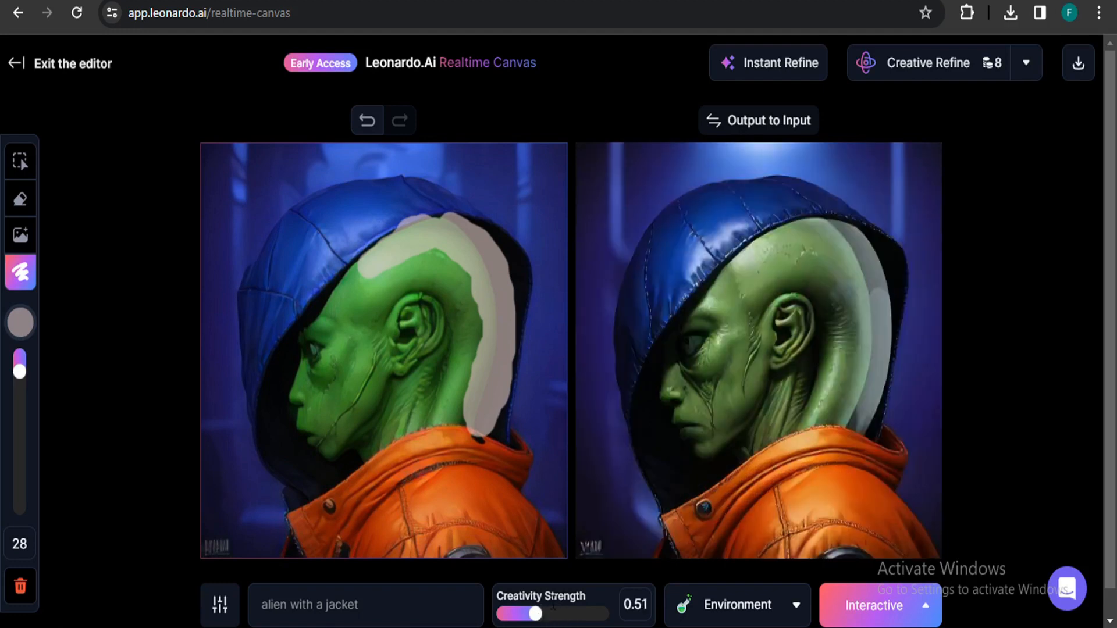
drag(537, 617, 546, 618)
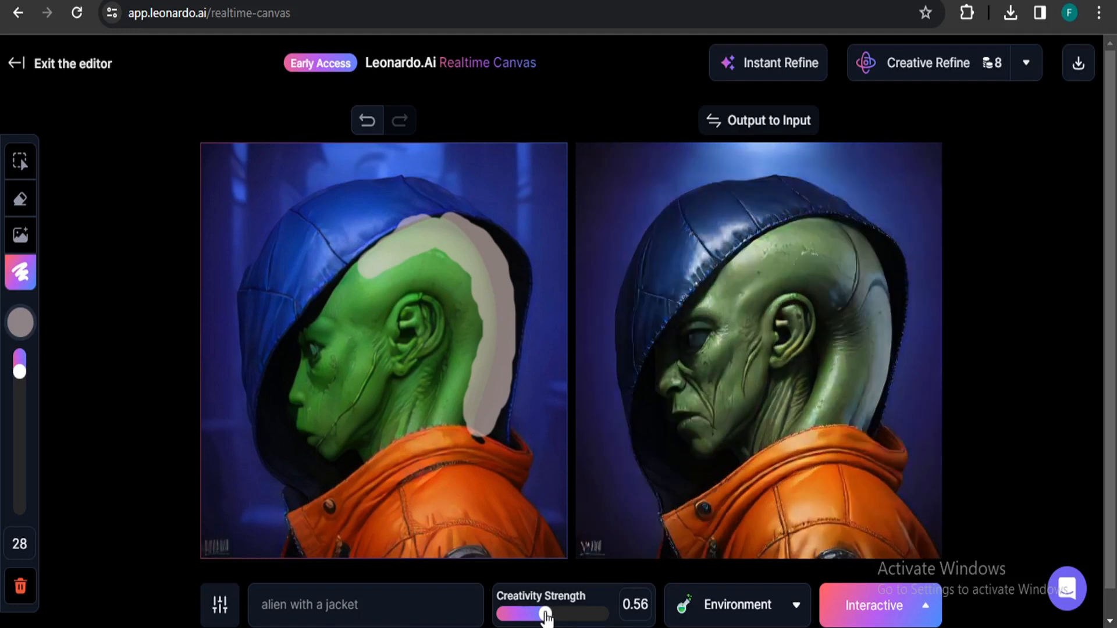
drag(545, 618, 534, 619)
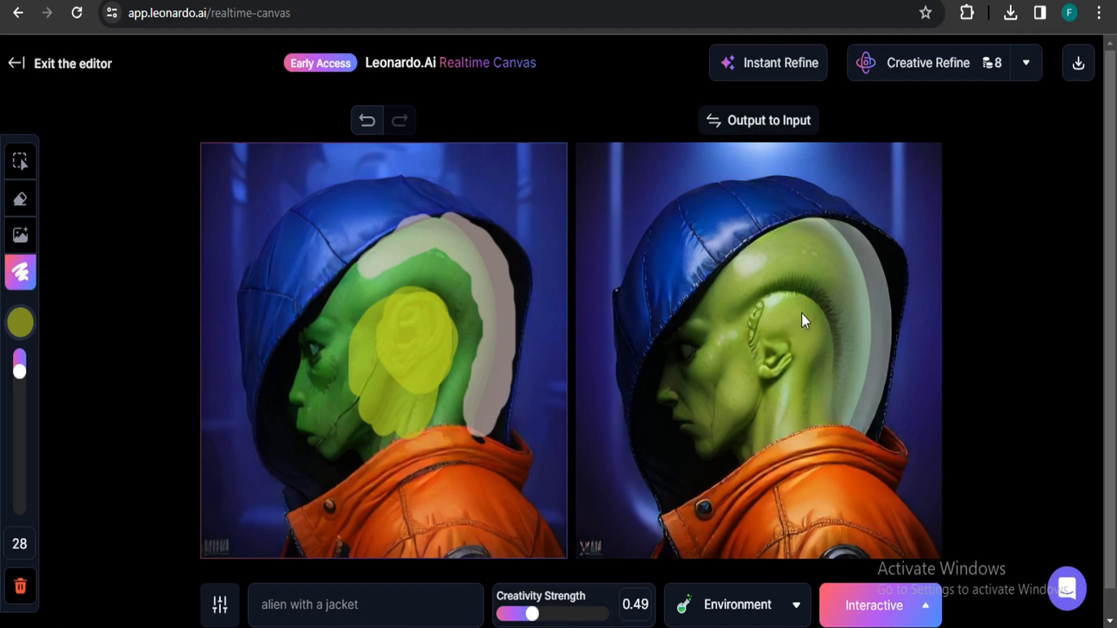
Apply Instant Refine to the output and download the image.
click(783, 66)
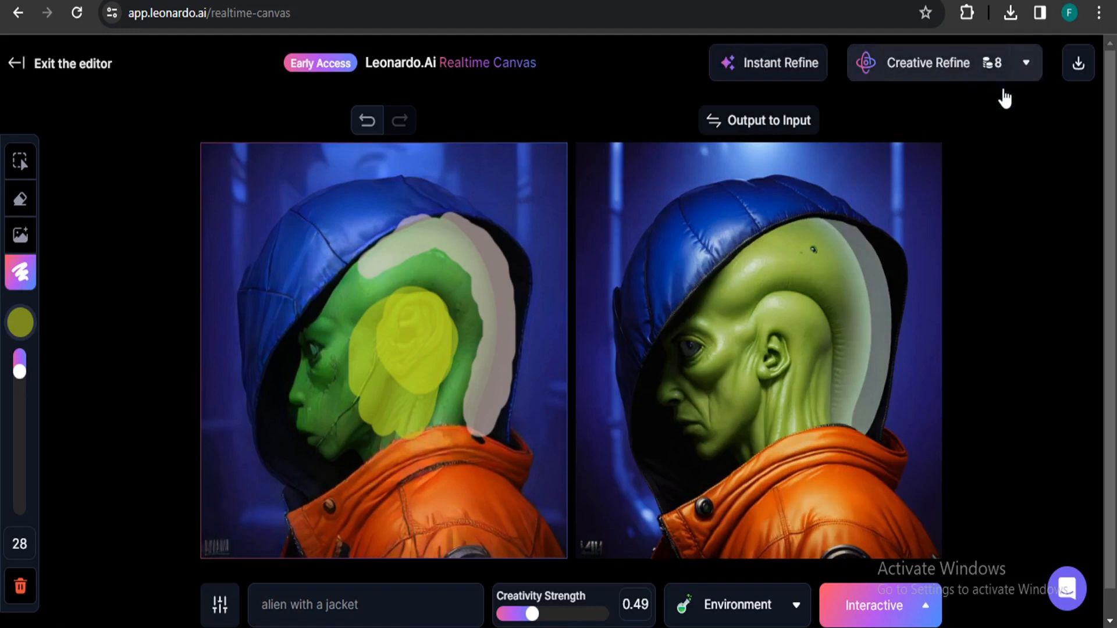
click(1078, 71)
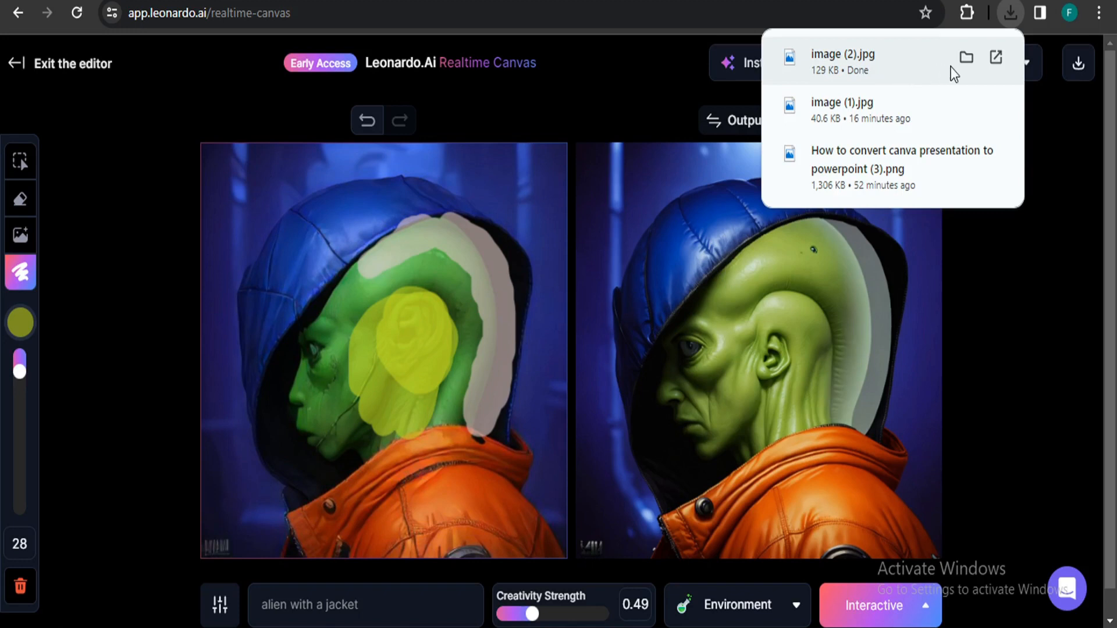
Open the downloaded image (2).jpg and zoom in and out to inspect it.
click(966, 62)
scroll(604, 204, up, 3)
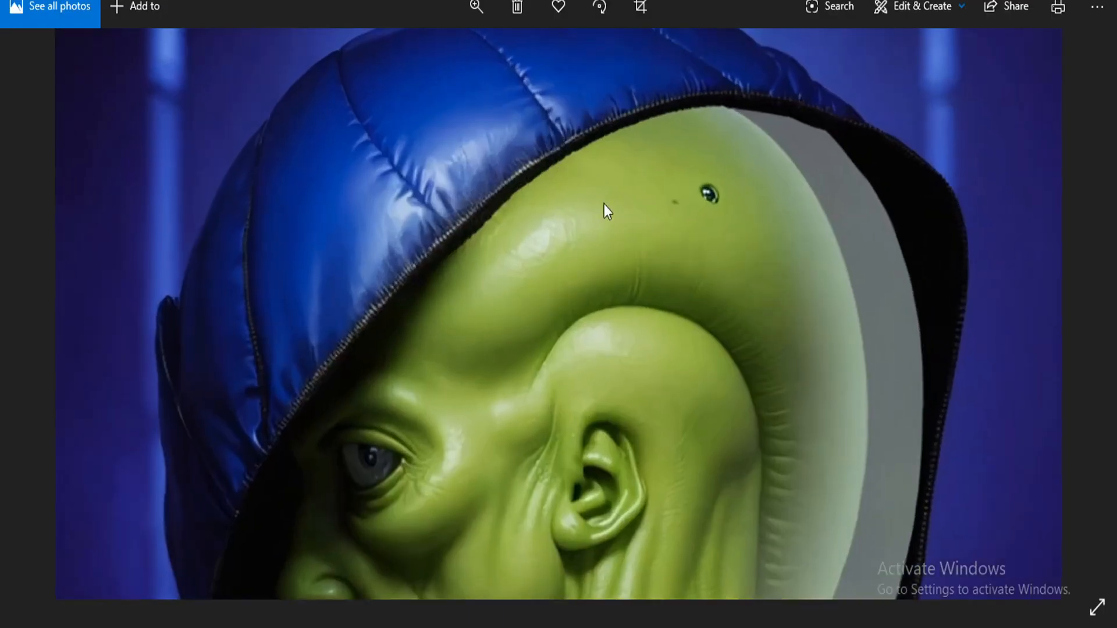
scroll(613, 219, down, 3)
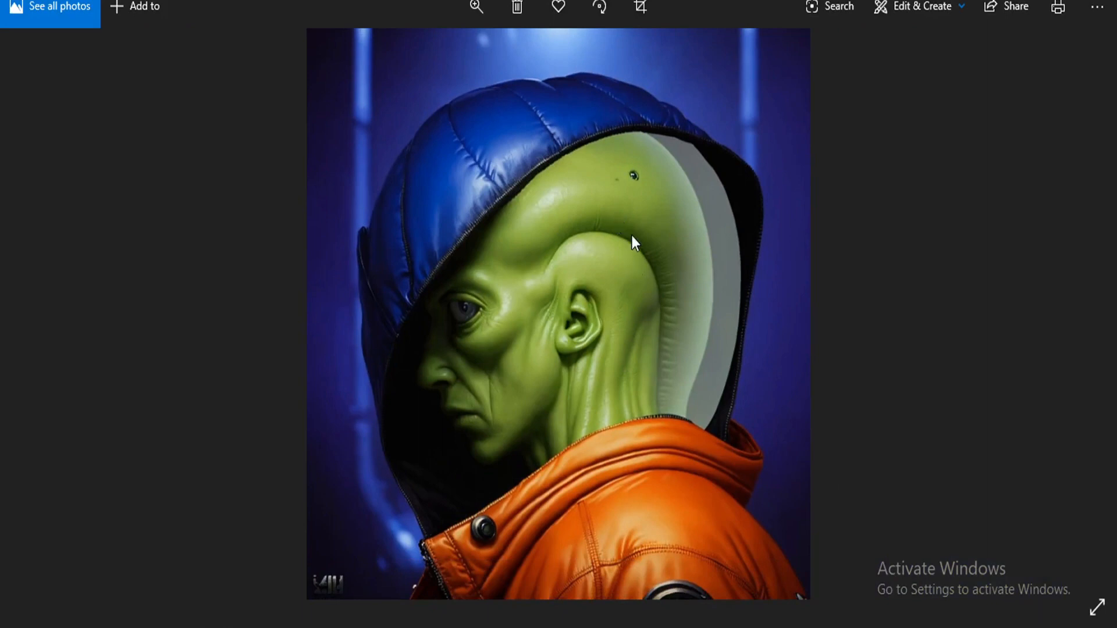
scroll(630, 235, up, 2)
scroll(634, 275, down, 2)
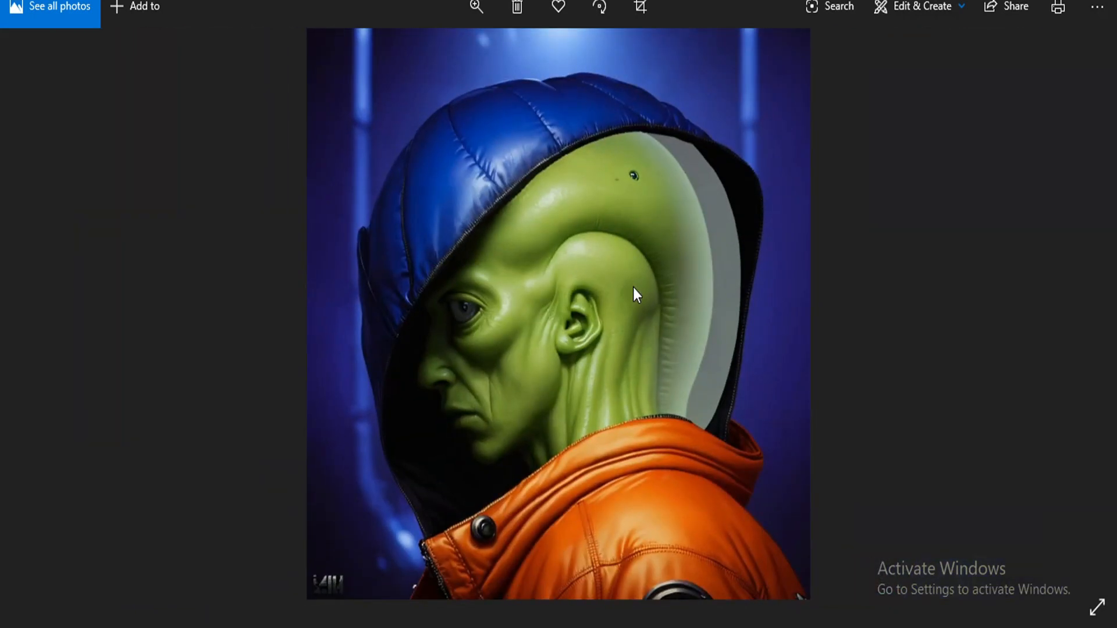